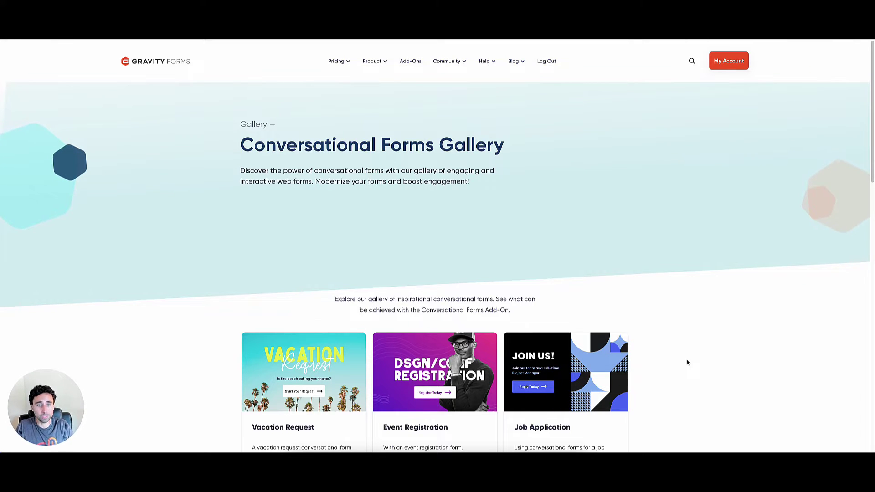
# Scroll through the Gravity Forms gallery example cards to find a demo form
pyautogui.scroll(-3, 689, 362)
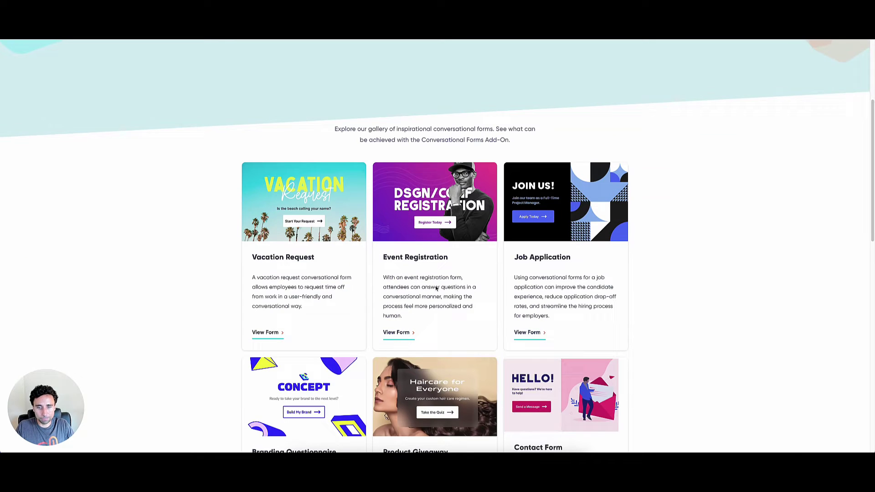
pyautogui.scroll(-6, 665, 337)
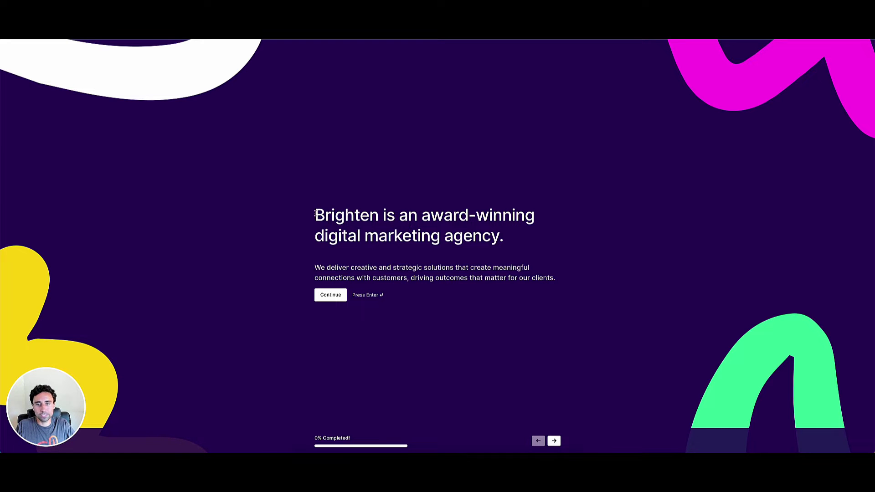
# Start the Brighten demo, choose Website Design and Production, and enter a short project description
pyautogui.moveTo(314, 213); pyautogui.dragTo(505, 239)
pyautogui.click(330, 295)
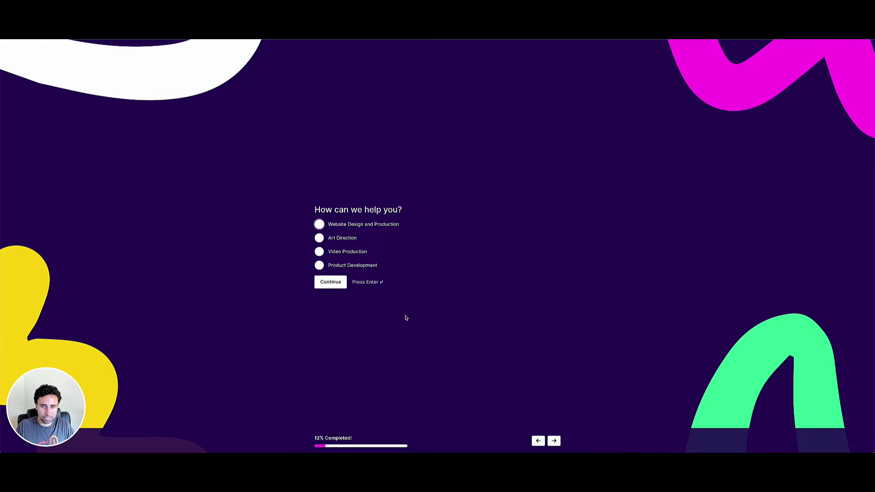
pyautogui.click(320, 225)
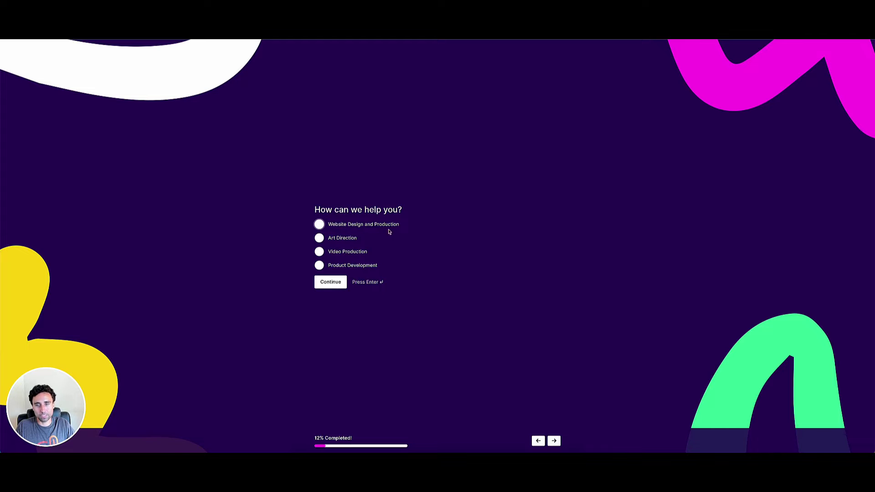
pyautogui.click(335, 284)
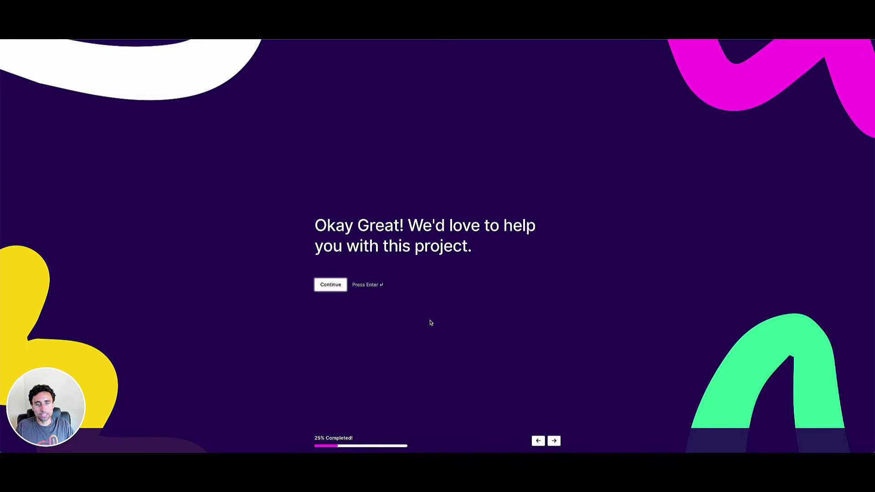
pyautogui.click(322, 285)
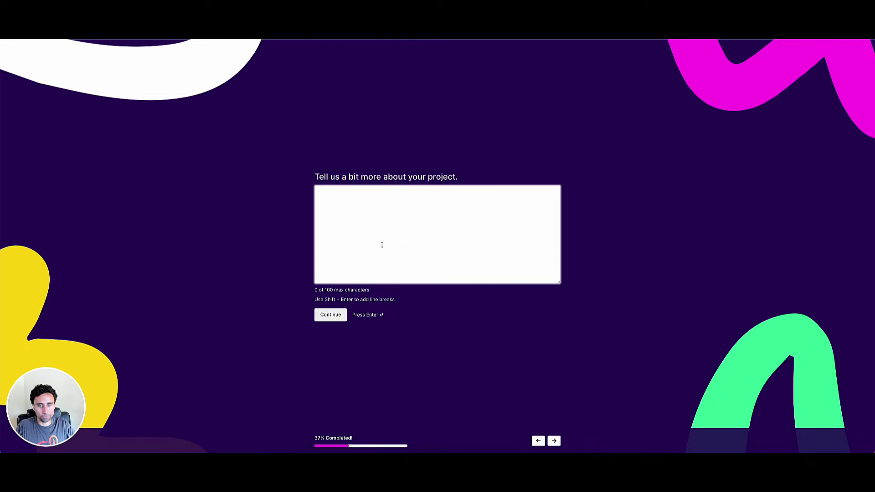
pyautogui.write('wefdsfds')
pyautogui.click(334, 318)
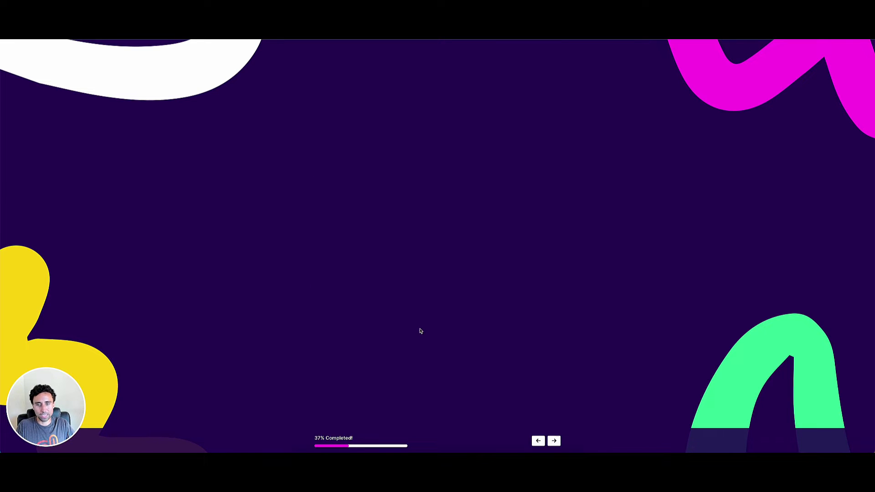
pyautogui.click(332, 317)
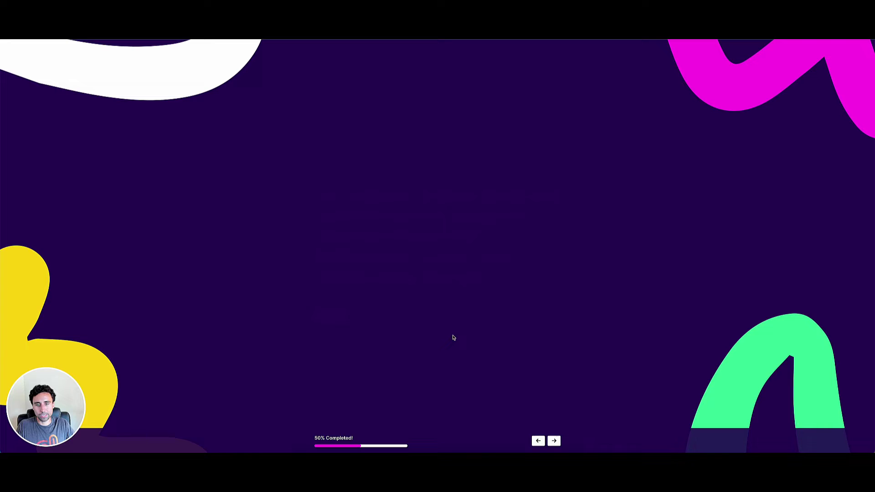
# Fill in the first and last name and the email address, then submit the form
pyautogui.write('dsfds')
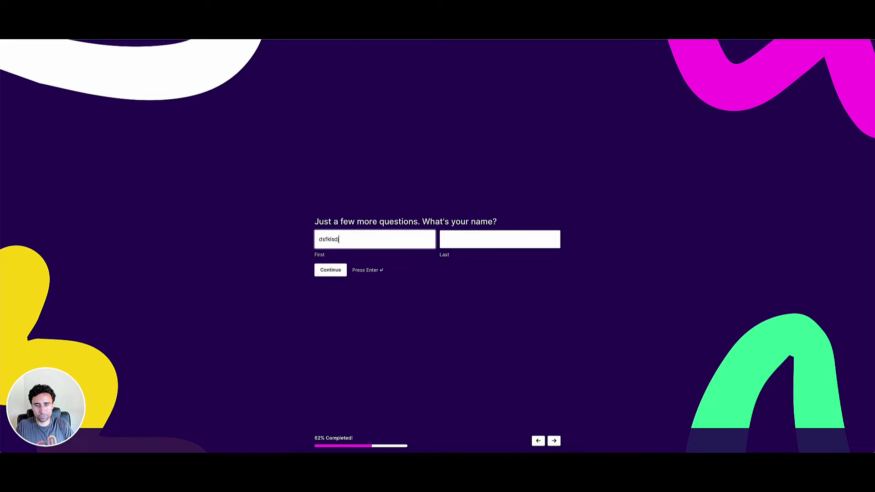
pyautogui.press('Tab')
pyautogui.write('dsfds')
pyautogui.press('Return')
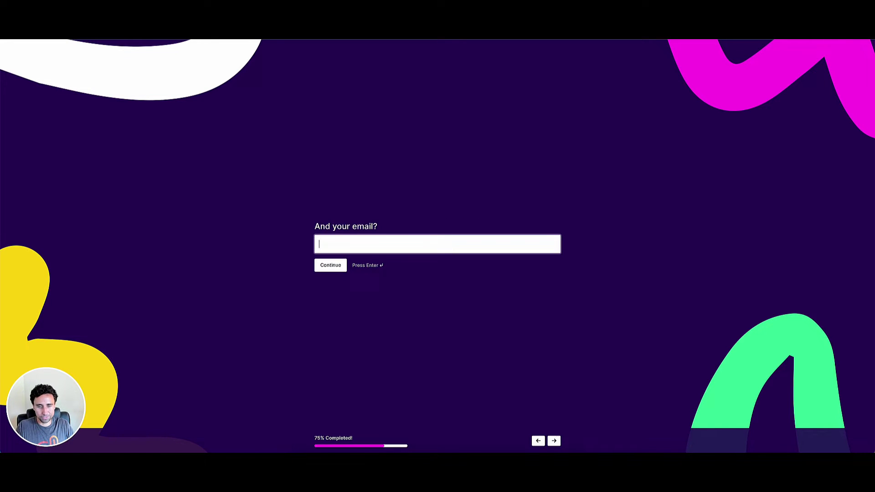
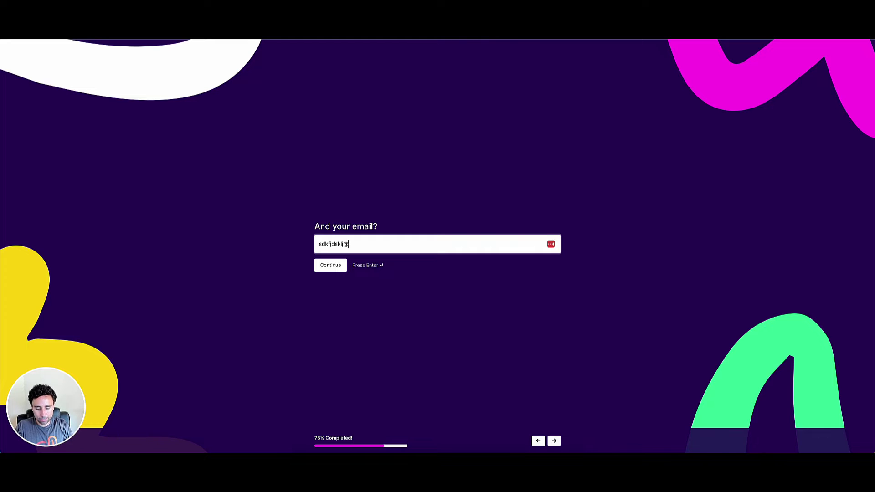
pyautogui.press('Return')
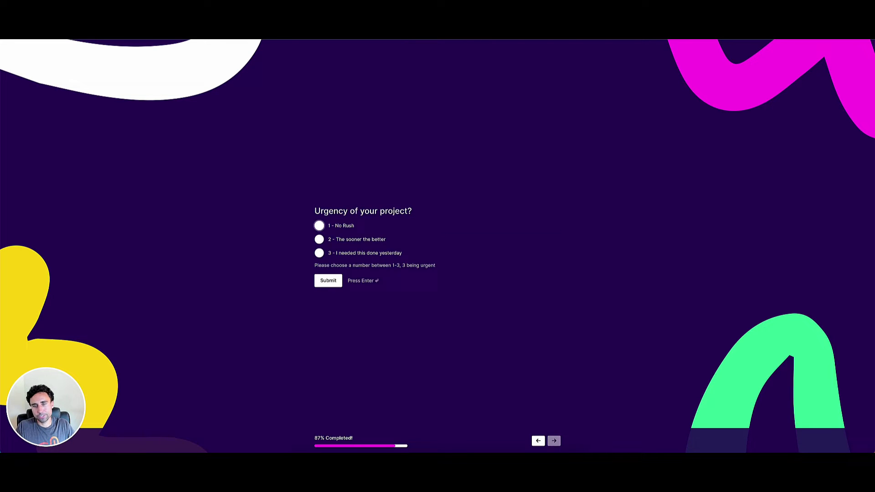
pyautogui.click(329, 280)
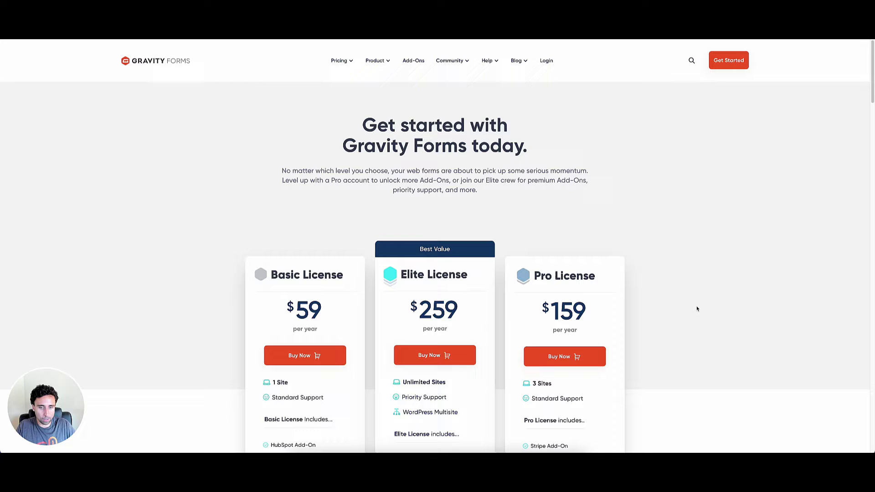
pyautogui.scroll(-1, 686, 328)
pyautogui.scroll(1, 682, 334)
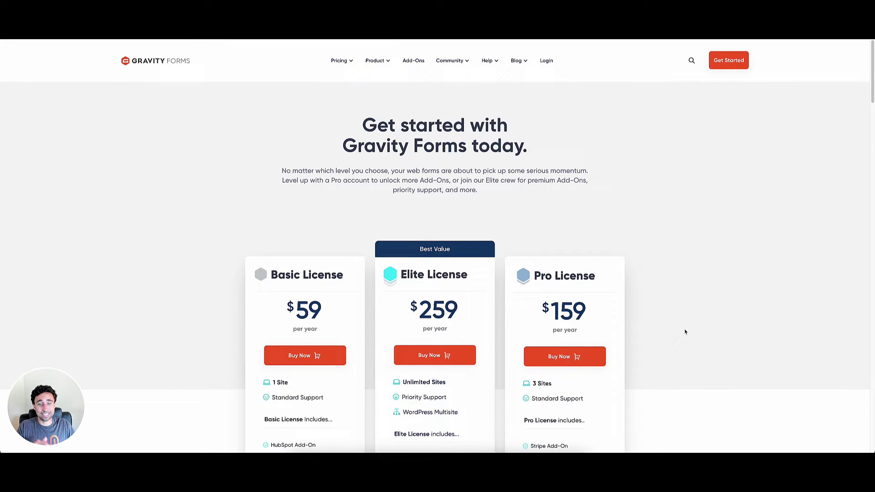
pyautogui.scroll(-3, 685, 332)
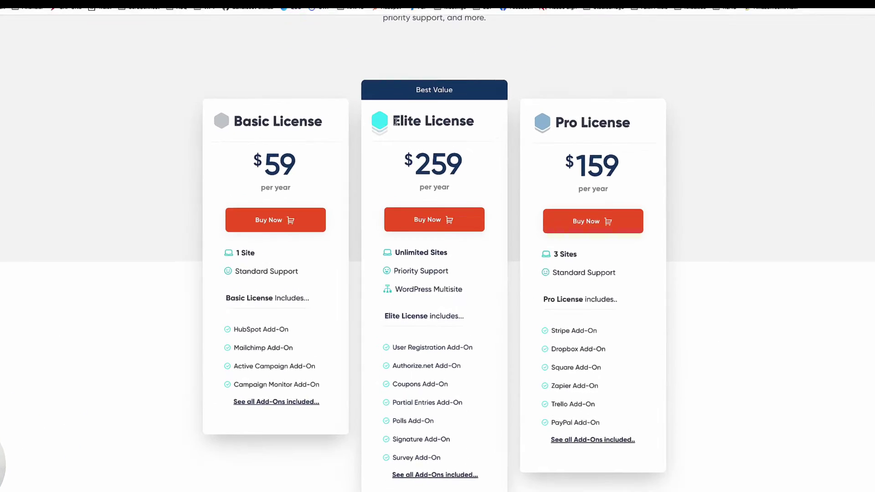
pyautogui.moveTo(395, 121); pyautogui.dragTo(476, 124)
pyautogui.click(477, 127)
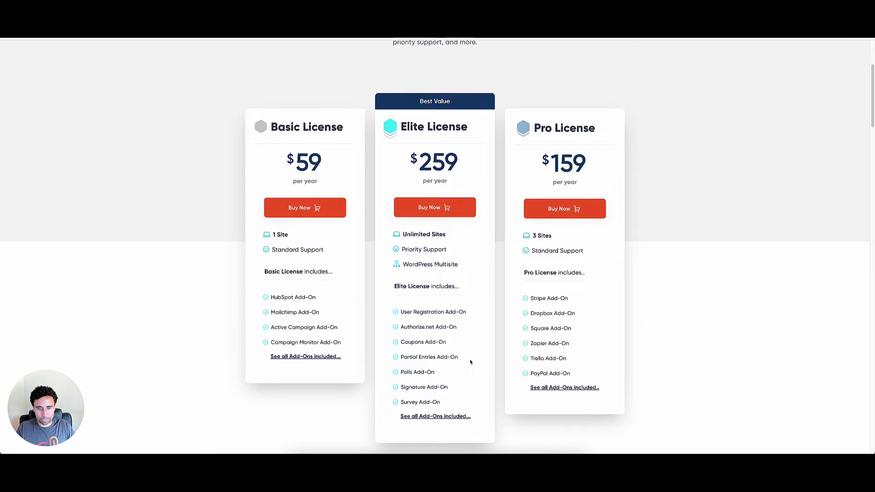
pyautogui.scroll(-3, 471, 363)
pyautogui.scroll(-10, 471, 363)
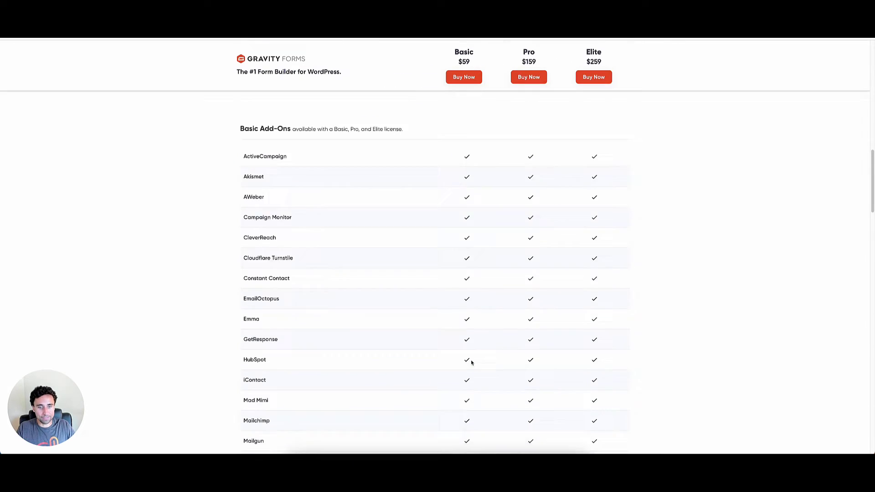
pyautogui.scroll(-1, 471, 362)
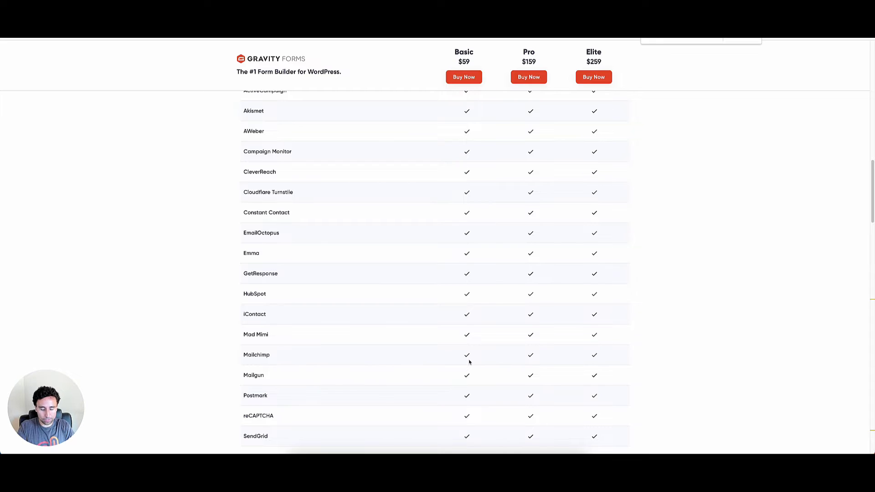
pyautogui.write('con')
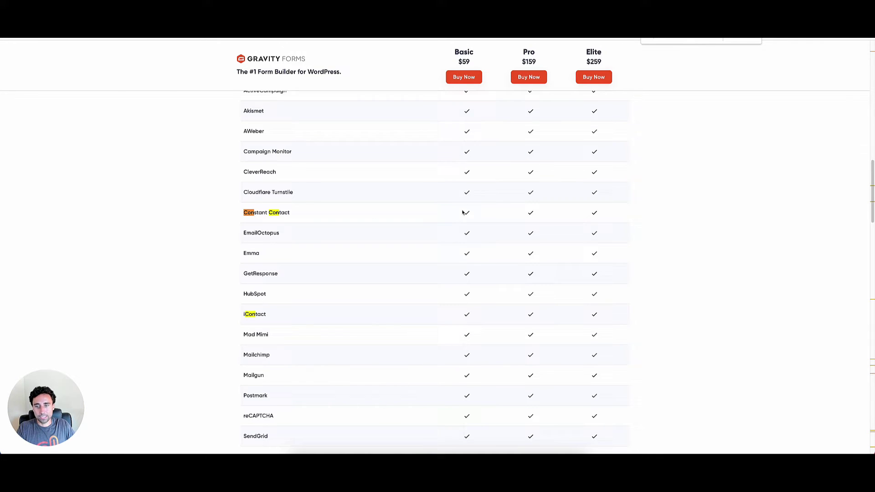
pyautogui.write('v')
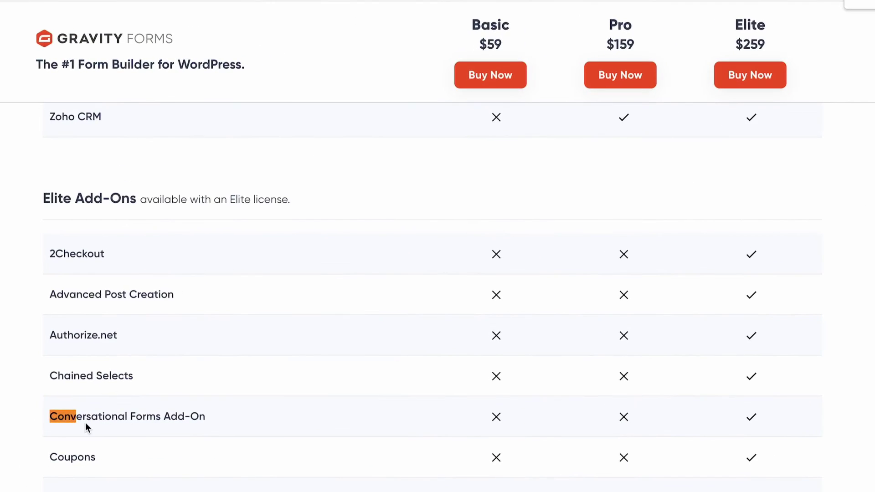
pyautogui.click(66, 416)
pyautogui.keyDown('shift'); pyautogui.click(206, 417); pyautogui.keyUp('shift')
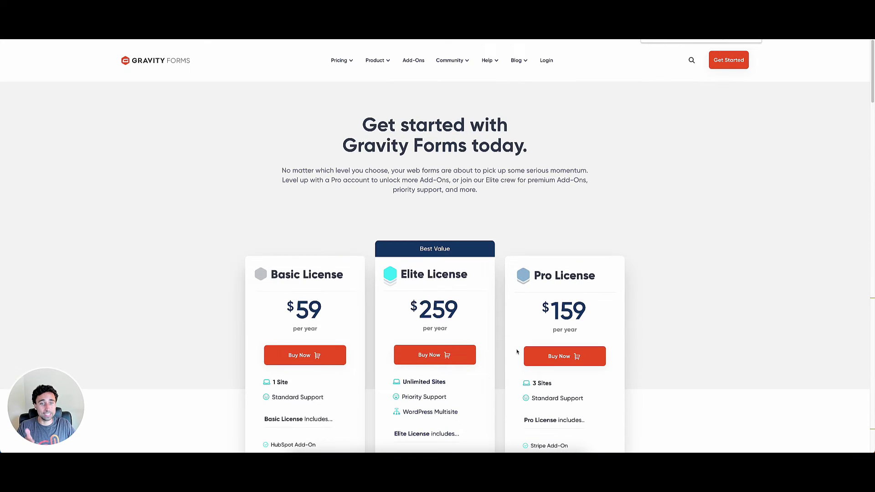
pyautogui.scroll(-2, 517, 351)
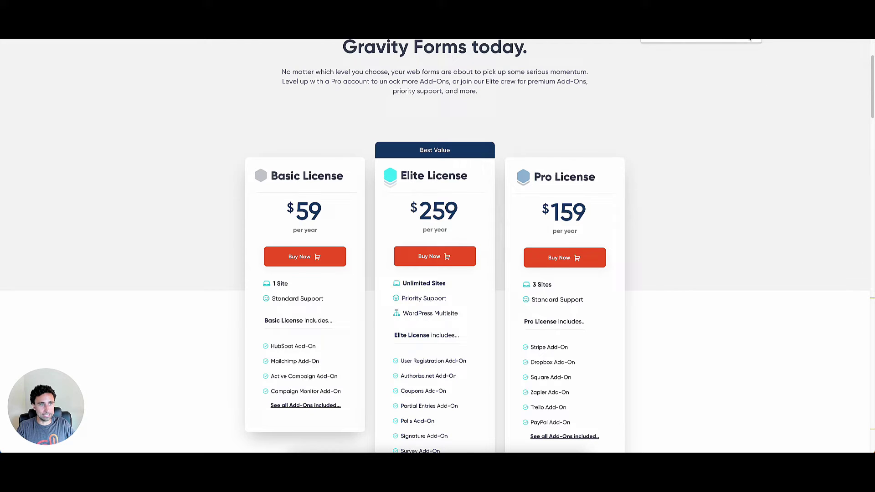
pyautogui.scroll(2, 429, 352)
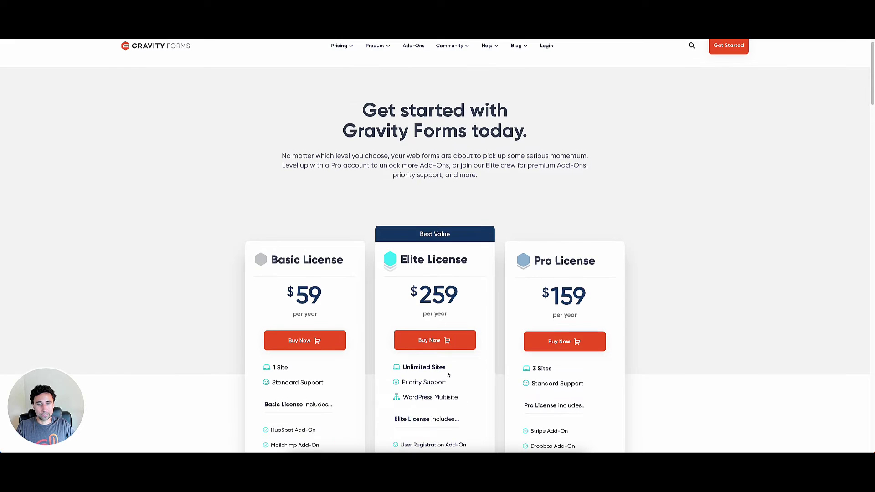
pyautogui.scroll(1, 445, 258)
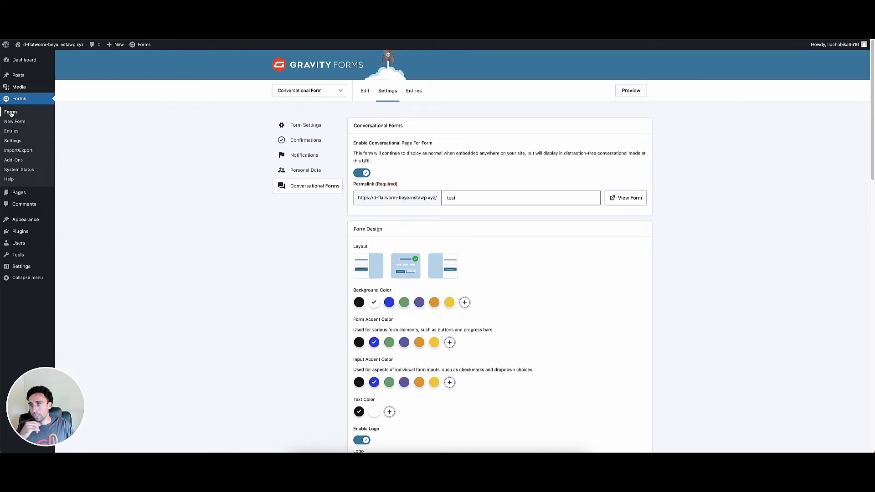
# Open Installed Plugins and check that Gravity Forms and the Conversational Forms Add-On are active
pyautogui.moveTo(25, 248)
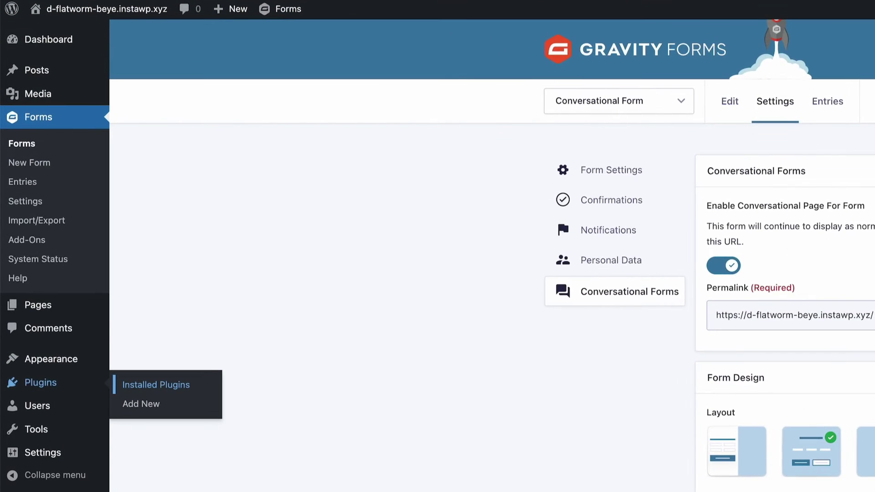
pyautogui.click(79, 248)
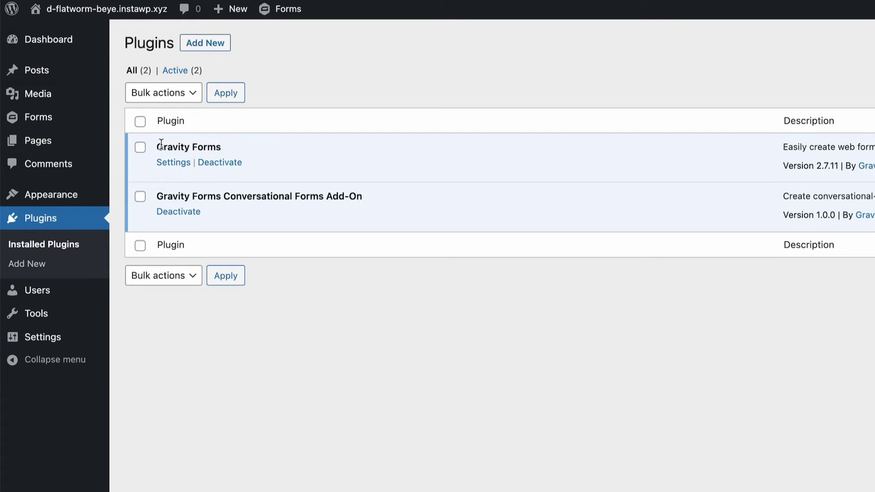
pyautogui.moveTo(160, 145); pyautogui.dragTo(289, 145)
pyautogui.click(399, 238)
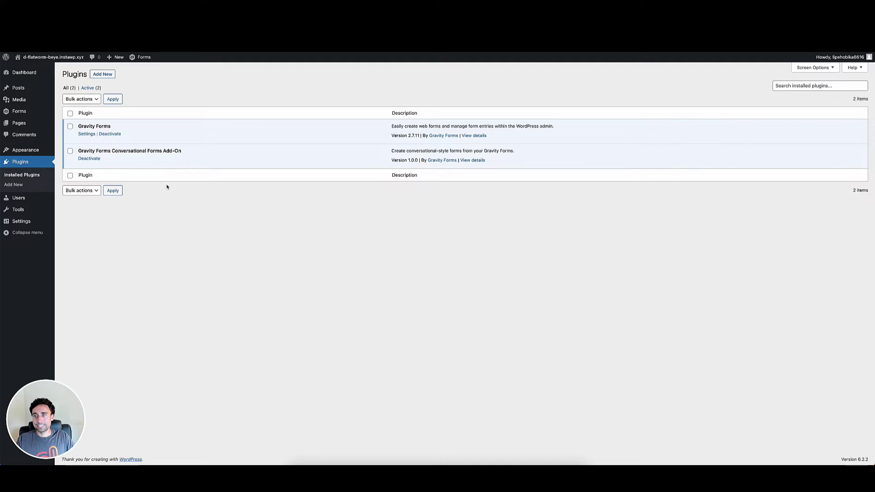
pyautogui.moveTo(77, 151); pyautogui.dragTo(187, 152)
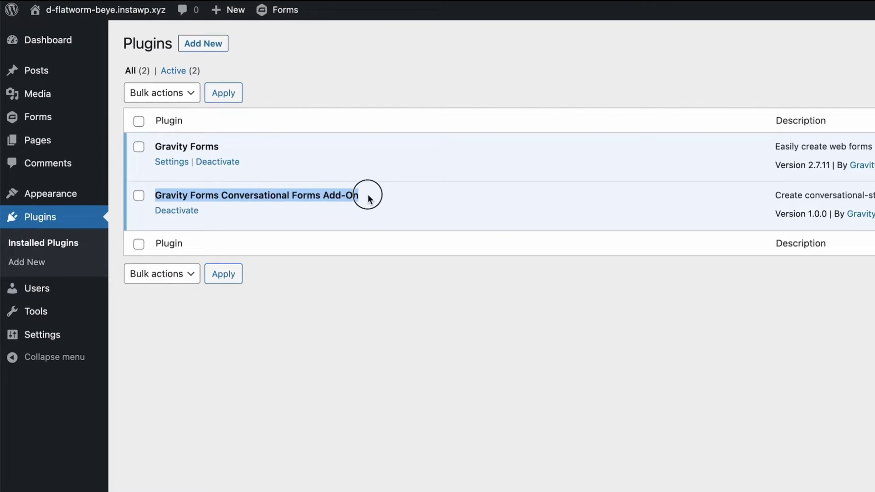
pyautogui.click(588, 398)
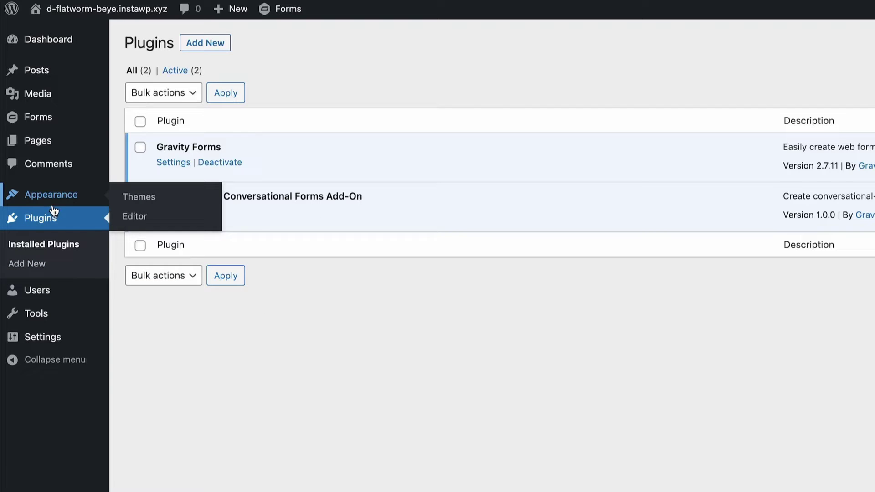
pyautogui.moveTo(20, 120)
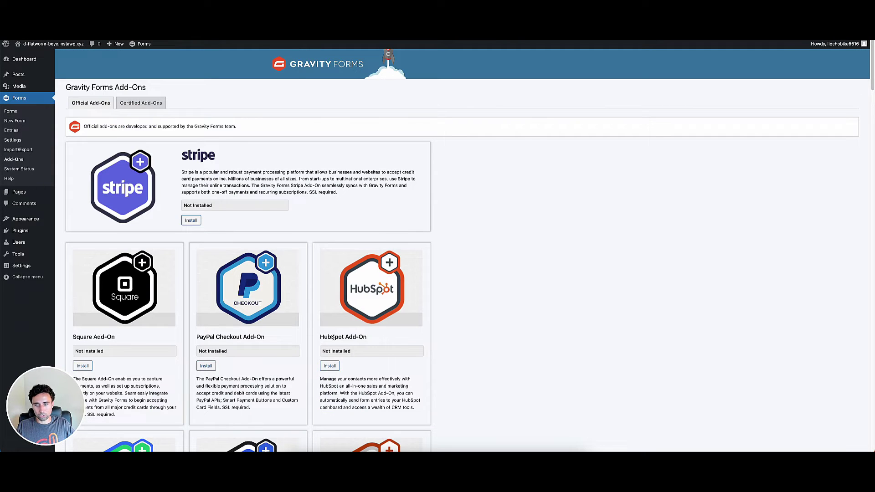
# Search the add-ons page for 'conv' to find the Conversational Forms Add-On, then go to Installed Plugins
pyautogui.press('super+f')
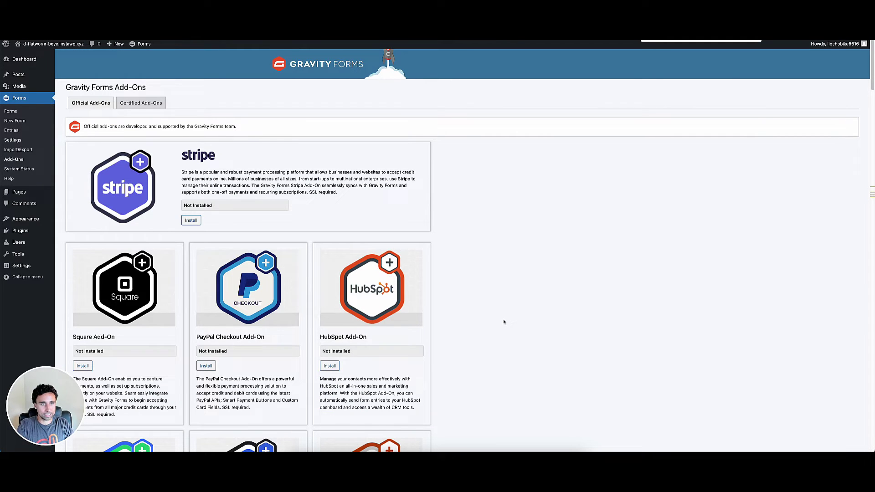
pyautogui.write('conv')
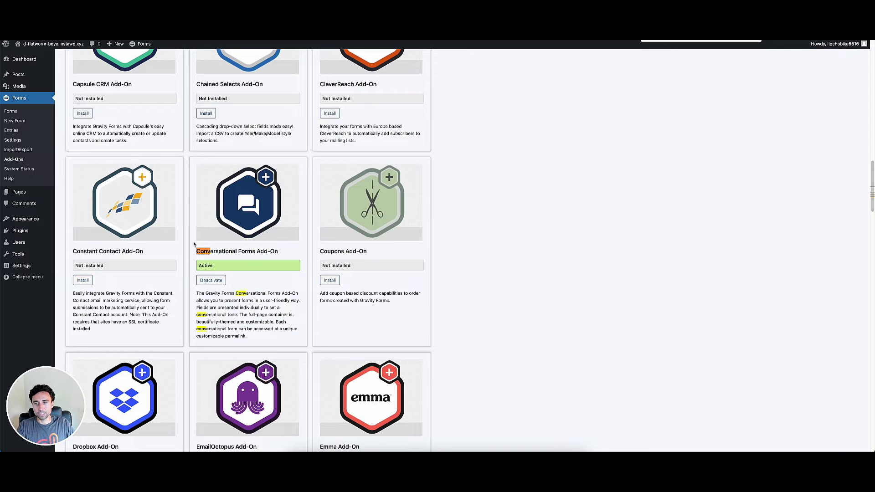
pyautogui.moveTo(197, 252); pyautogui.dragTo(280, 254)
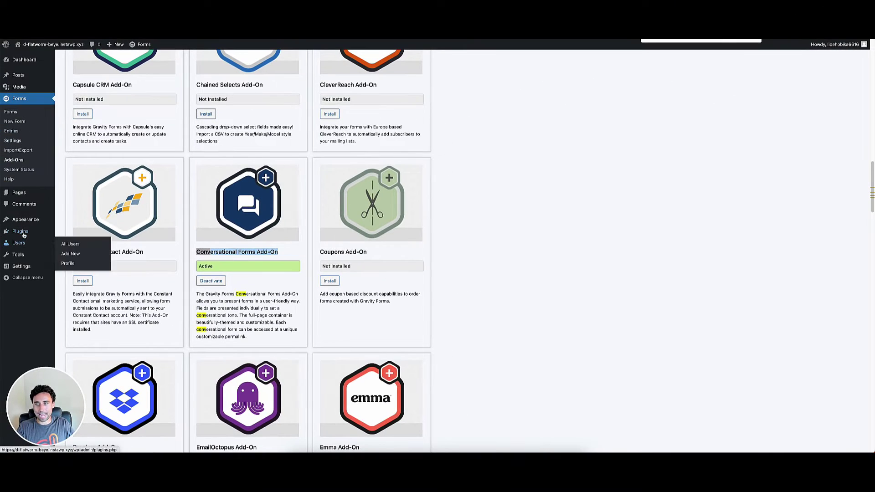
pyautogui.moveTo(20, 231)
pyautogui.click(78, 233)
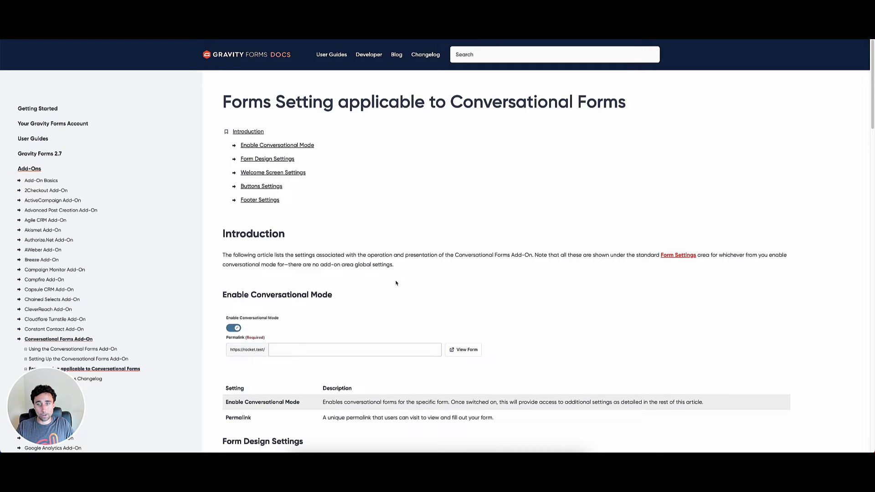
# Skim the conversational forms settings article, then start a new form via Forms > New Form
pyautogui.scroll(-4, 361, 309)
pyautogui.scroll(5, 360, 310)
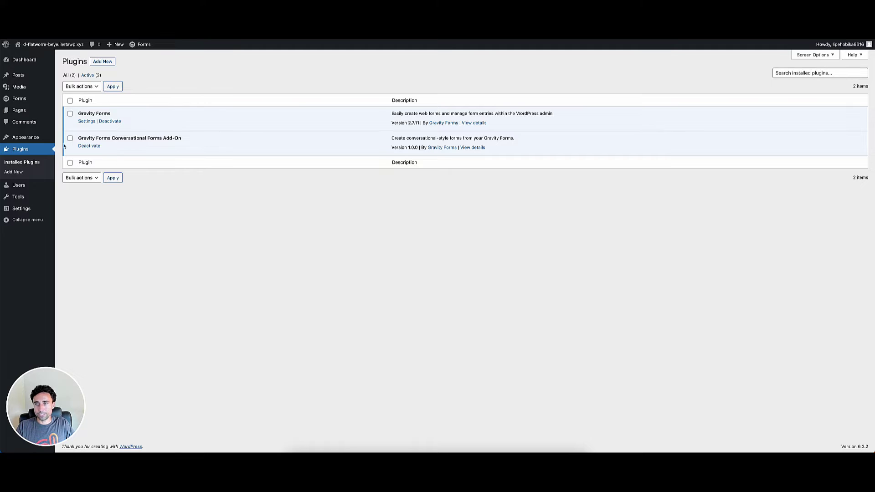
pyautogui.click(72, 109)
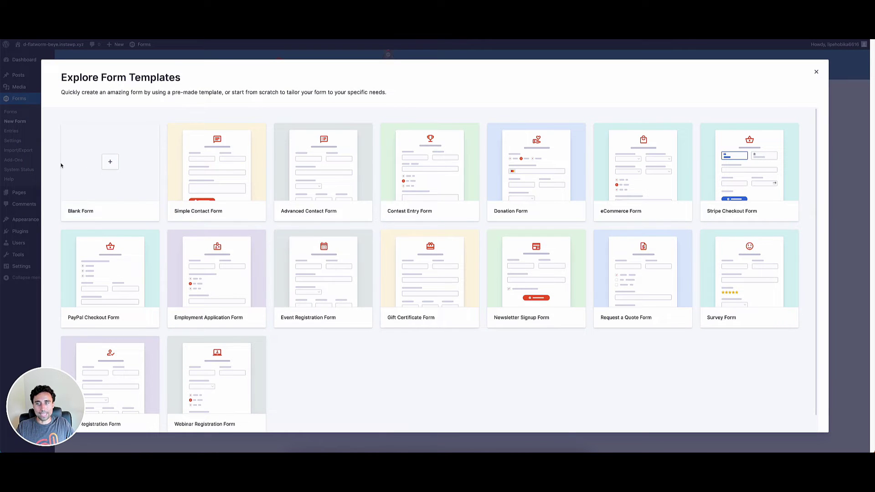
# Create a Blank Form titled 'Conversational Forms Test'
pyautogui.click(104, 182)
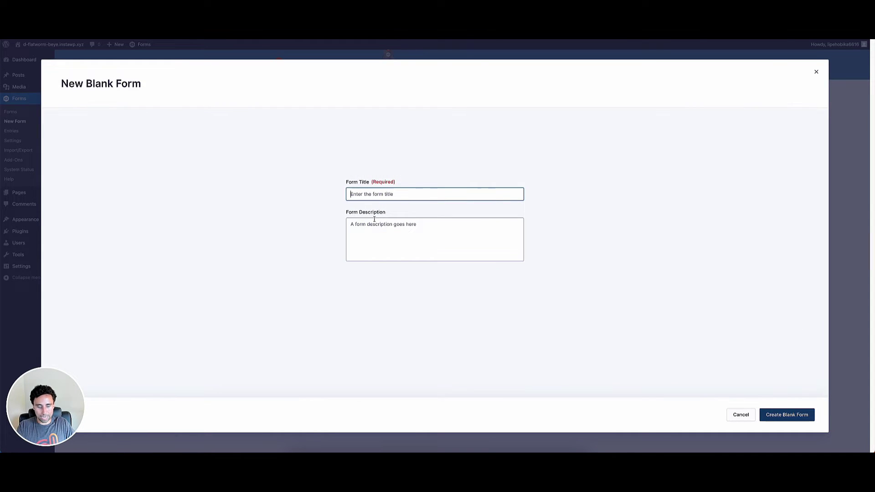
pyautogui.write('Conversa')
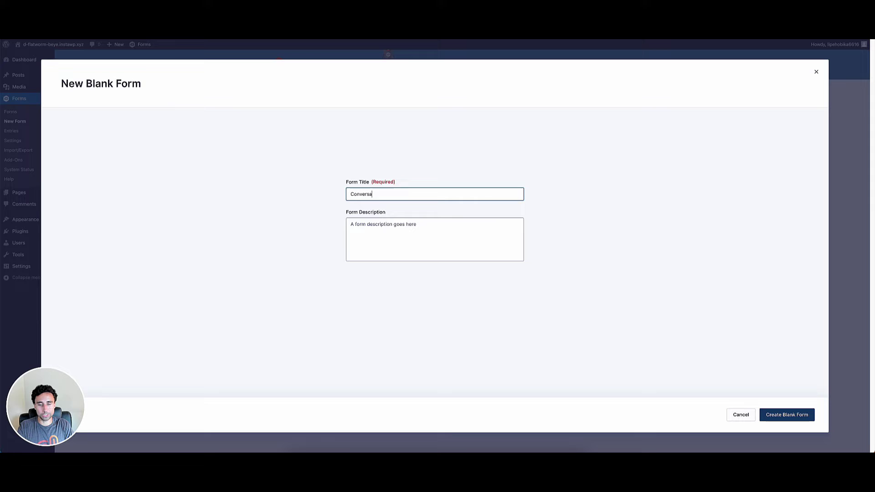
pyautogui.write('tional From')
pyautogui.press('BackSpace')
pyautogui.press('BackSpace')
pyautogui.write('orms Test')
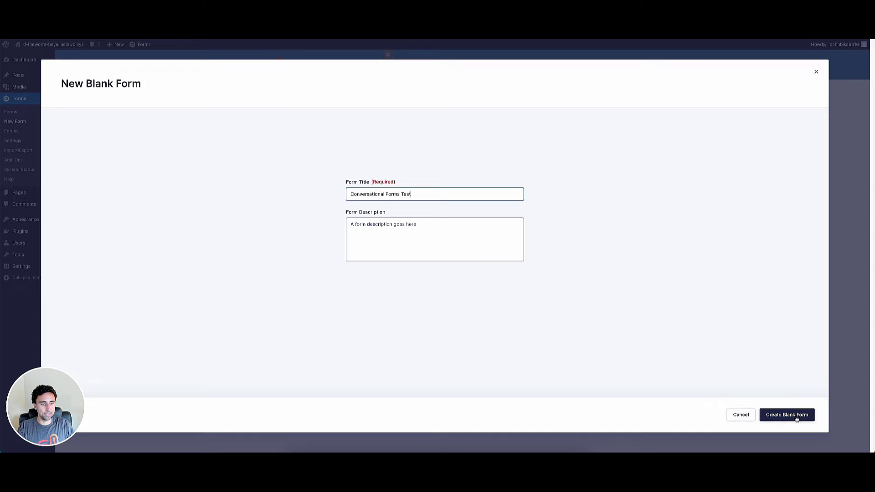
pyautogui.click(797, 418)
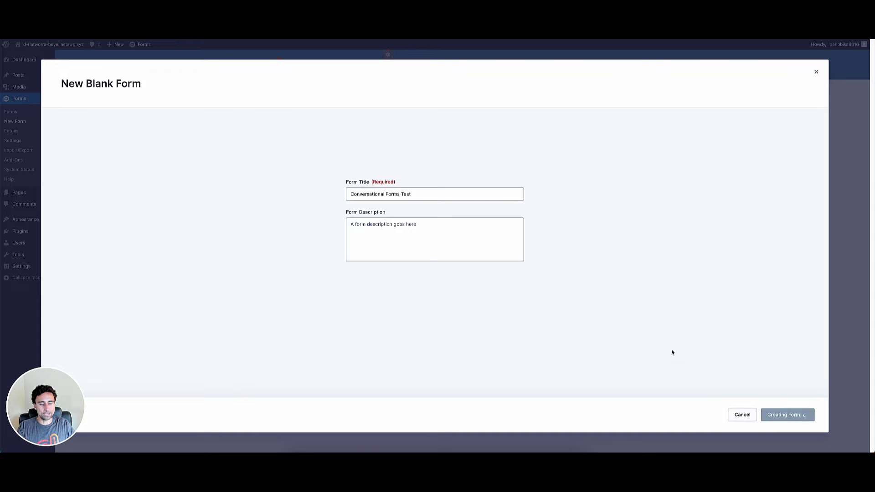
pyautogui.moveTo(186, 63)
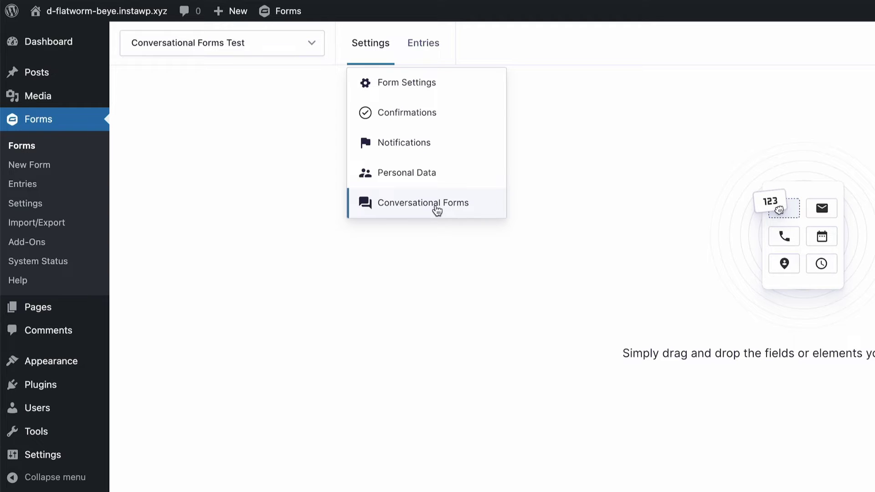
# Switch on Enable Conversational Page For Form and enter 'test' as the permalink slug
pyautogui.click(386, 209)
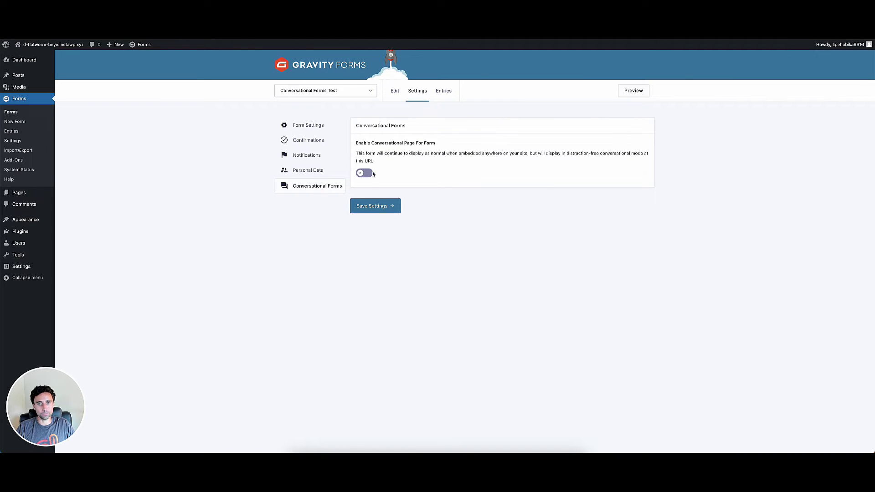
pyautogui.click(367, 173)
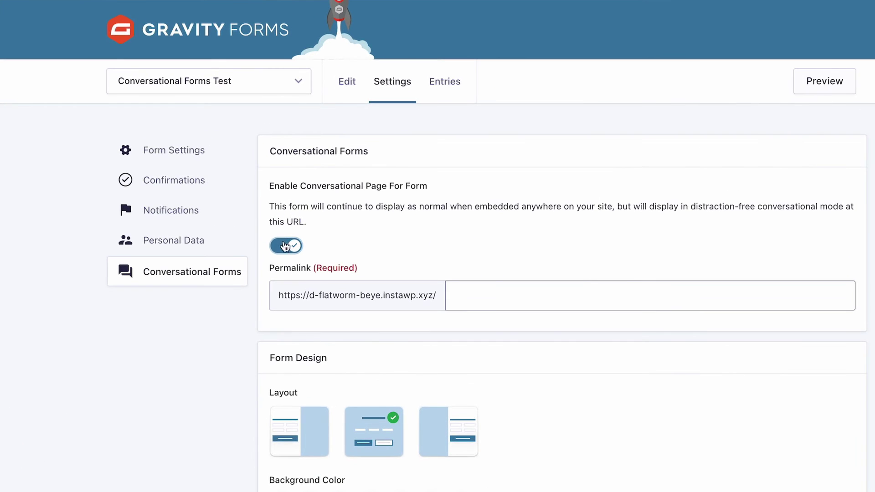
pyautogui.moveTo(274, 152); pyautogui.dragTo(471, 170)
pyautogui.click(475, 184)
pyautogui.scroll(-1, 459, 226)
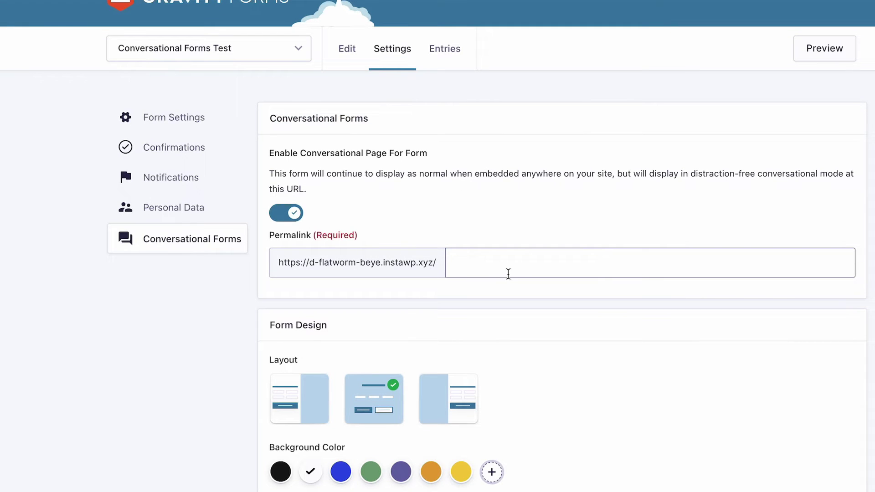
pyautogui.click(516, 262)
pyautogui.write('test')
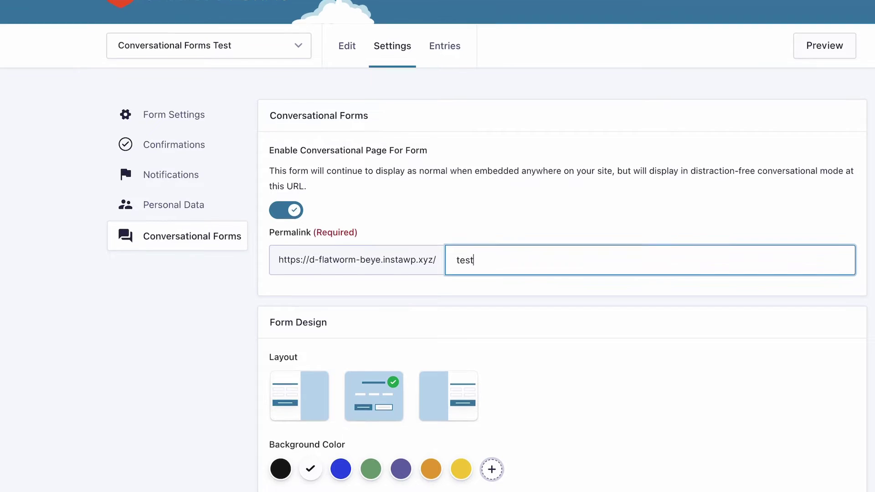
pyautogui.scroll(-2, 268, 346)
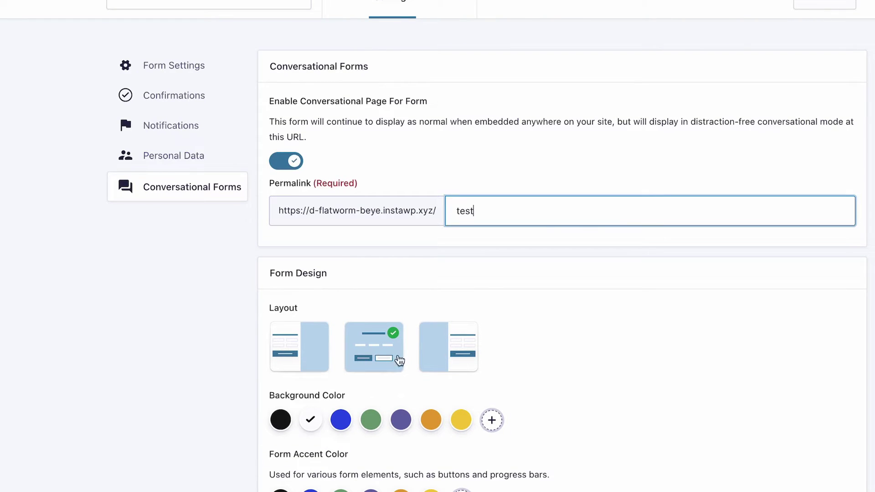
pyautogui.click(385, 355)
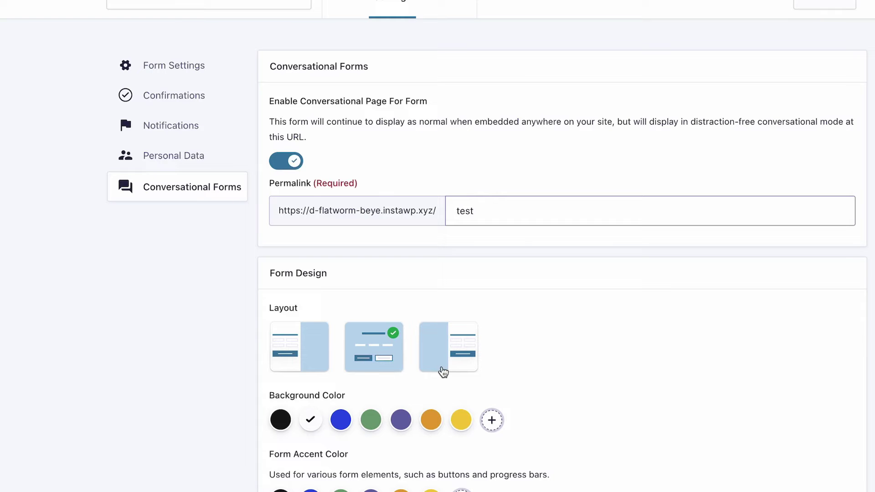
pyautogui.scroll(-4, 464, 484)
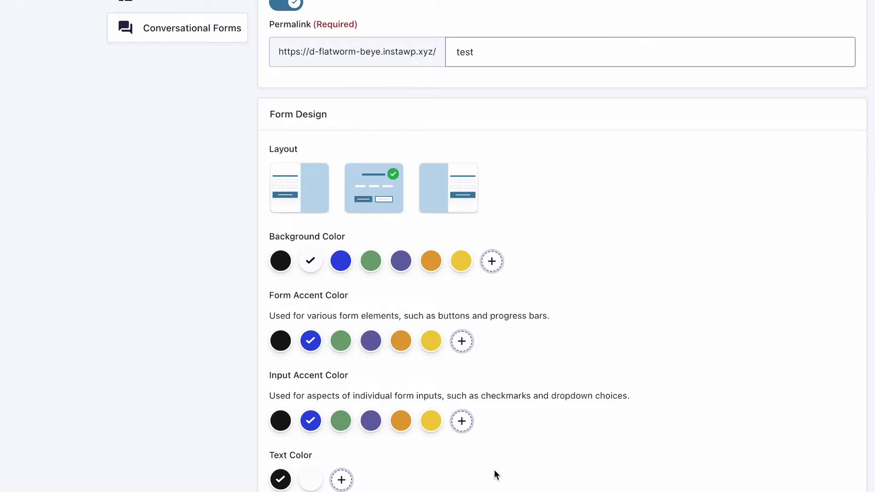
pyautogui.scroll(-1, 496, 475)
pyautogui.scroll(-2, 466, 471)
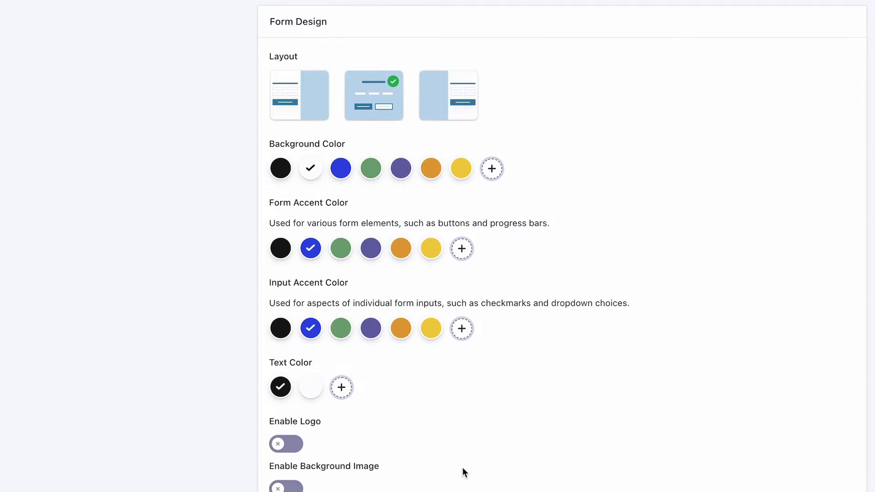
pyautogui.scroll(-2, 462, 471)
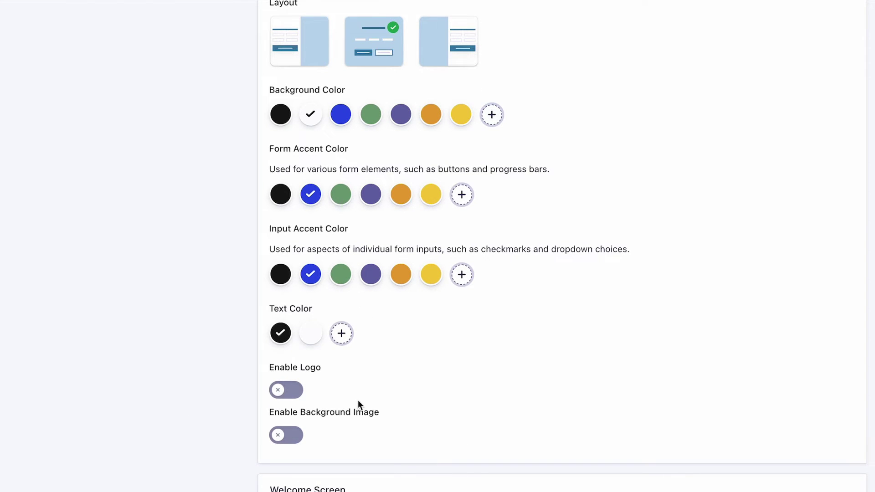
pyautogui.scroll(-1, 319, 410)
pyautogui.scroll(-5, 396, 490)
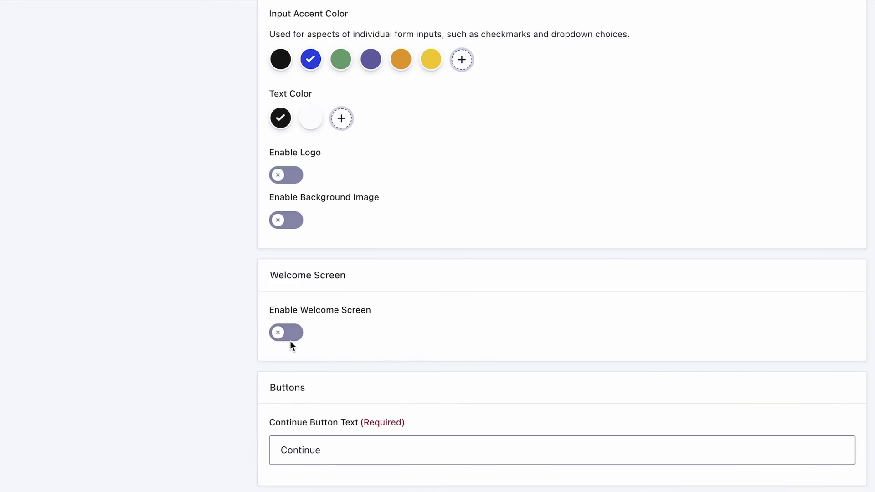
pyautogui.click(289, 338)
pyautogui.scroll(-1, 368, 242)
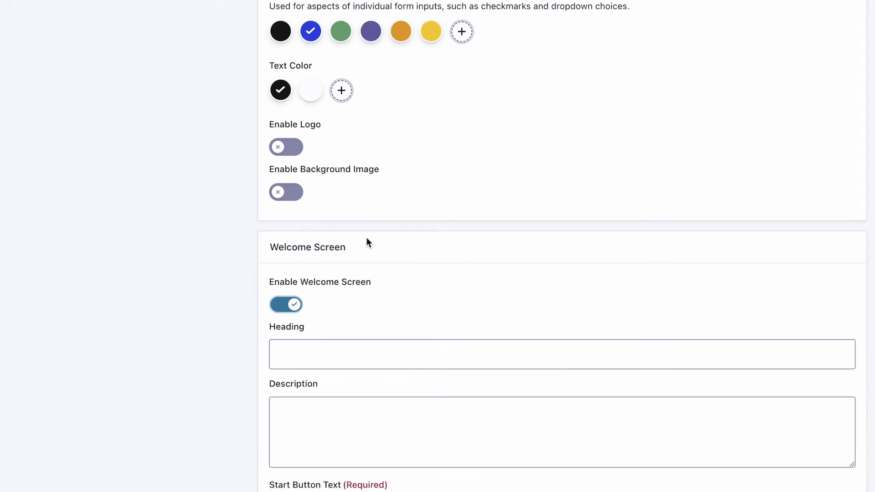
pyautogui.click(293, 304)
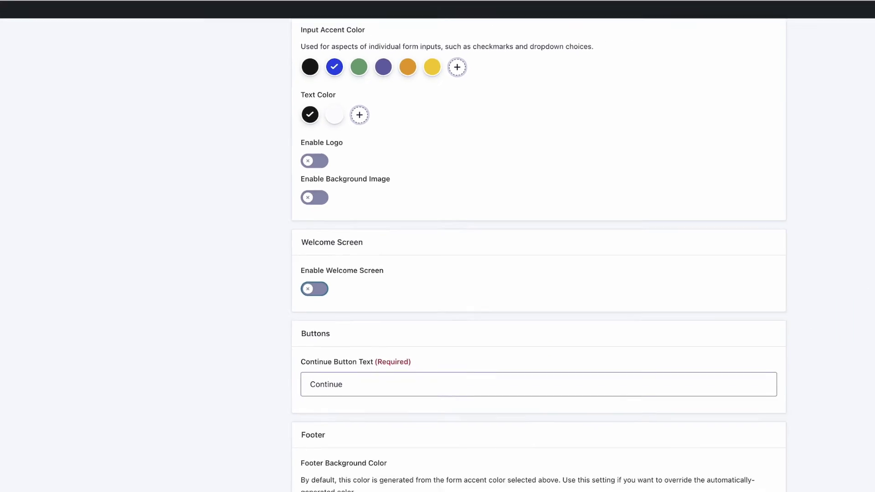
# Save, replace the rejected permalink with 'test12', save again, and view the live form
pyautogui.scroll(7, 509, 365)
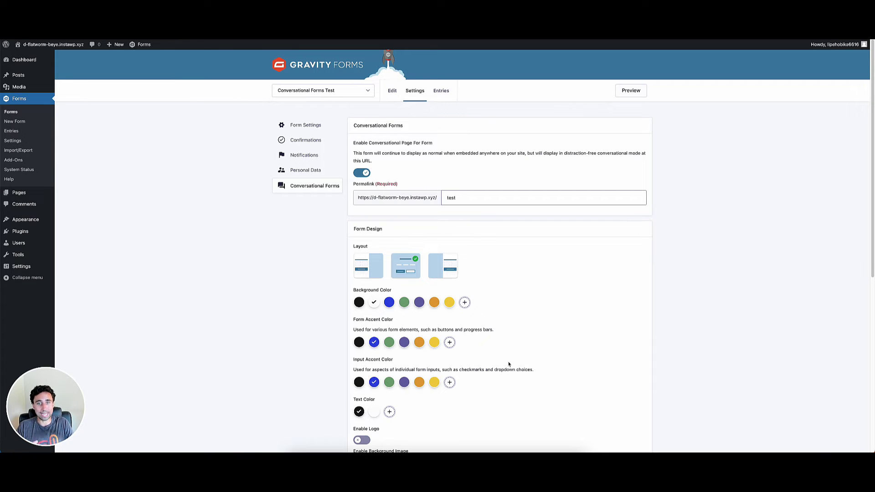
pyautogui.scroll(-10, 419, 219)
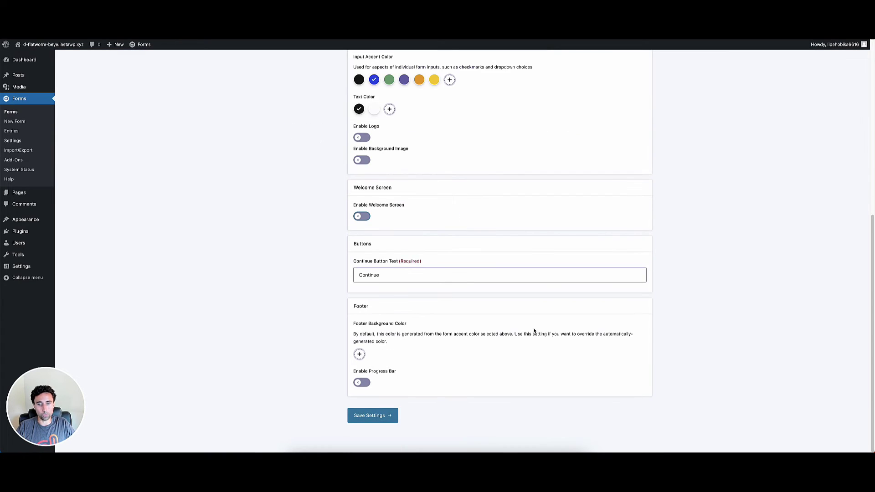
pyautogui.click(371, 414)
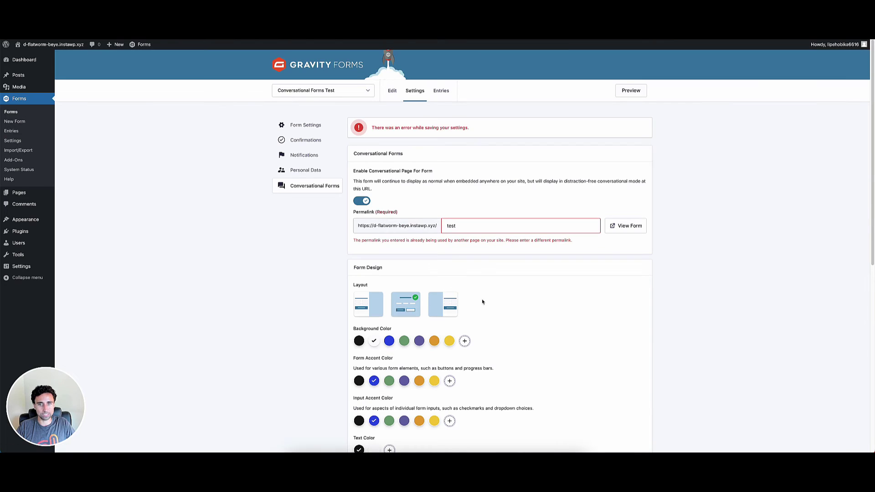
pyautogui.click(486, 229)
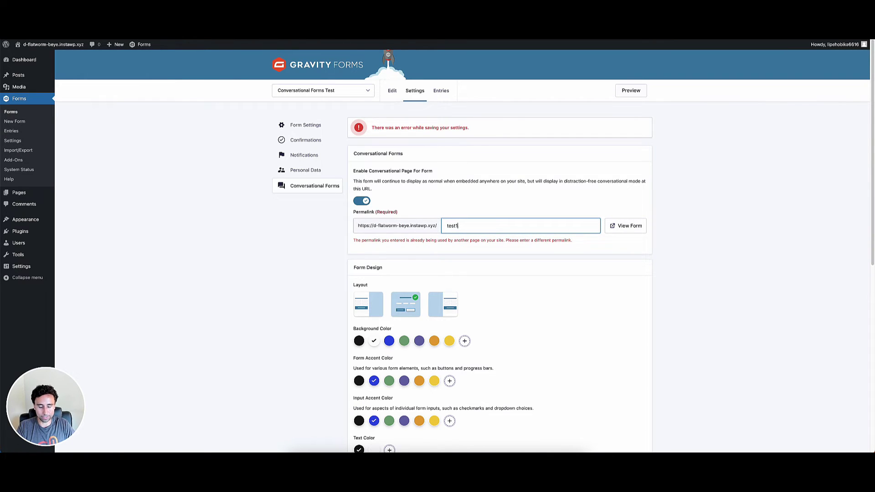
pyautogui.scroll(-10, 483, 375)
pyautogui.click(374, 415)
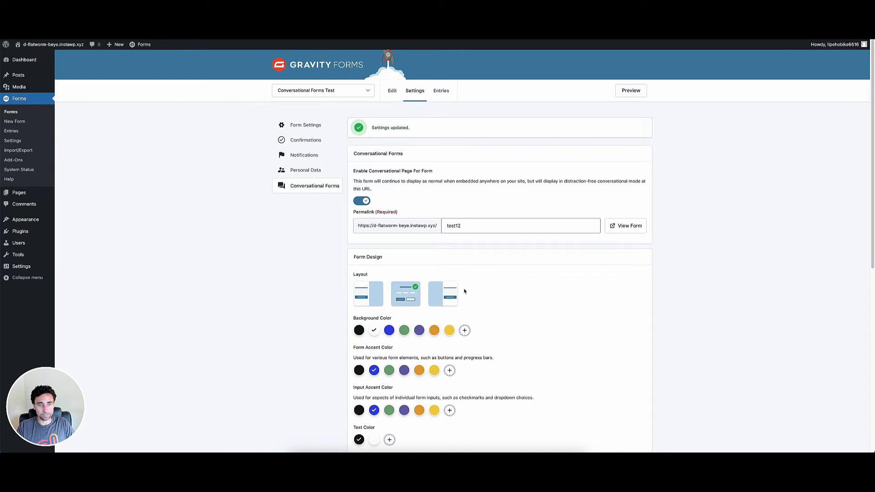
pyautogui.click(619, 227)
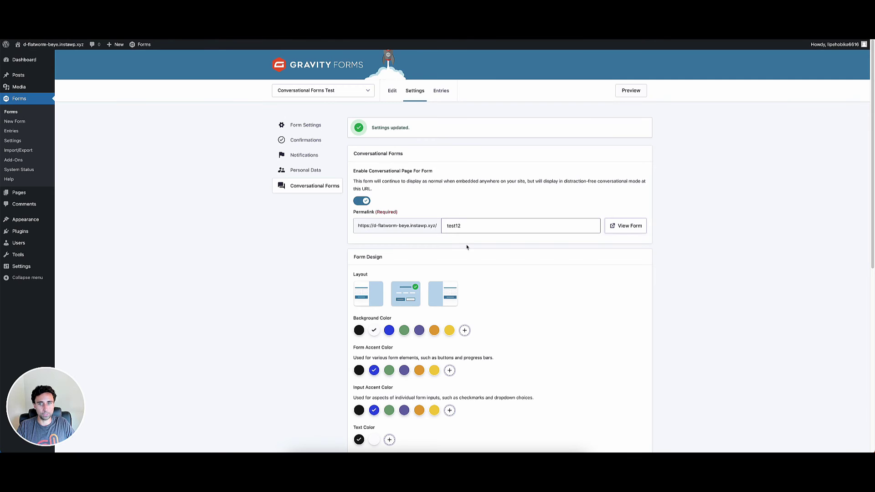
# Switch on Enable Welcome Screen in the form's Conversational Forms settings and save
pyautogui.click(393, 93)
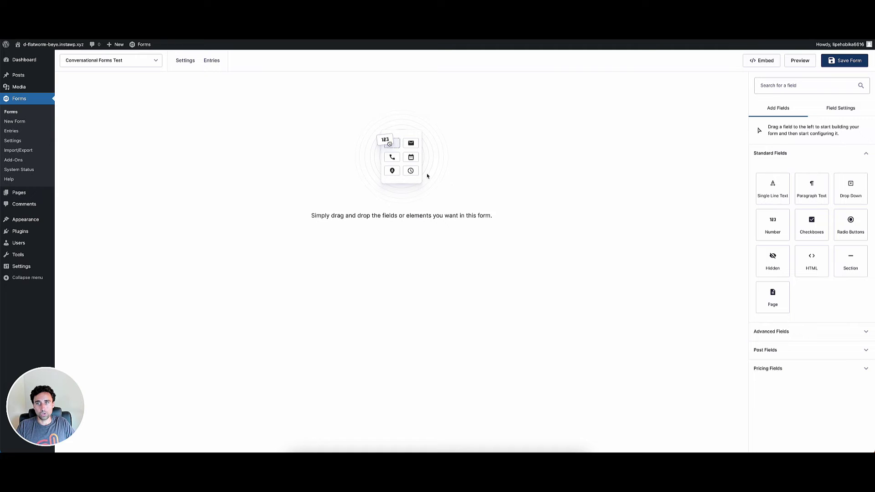
pyautogui.moveTo(185, 62)
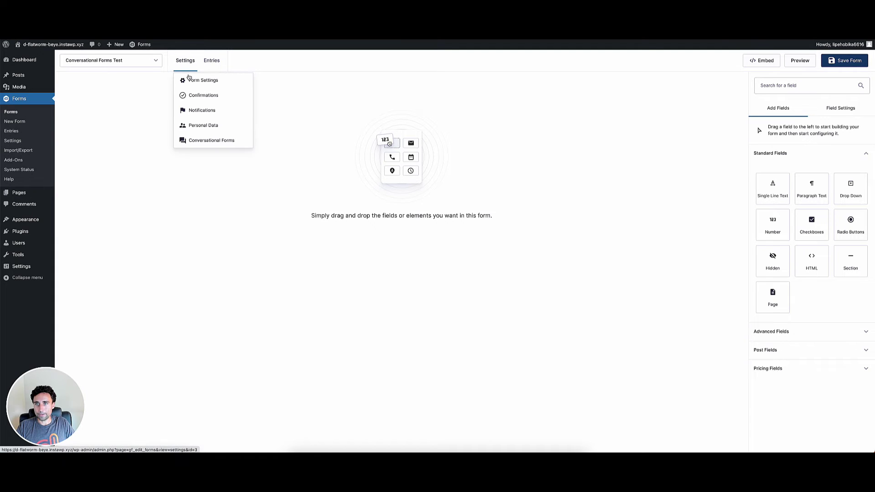
pyautogui.click(206, 143)
pyautogui.scroll(-6, 539, 333)
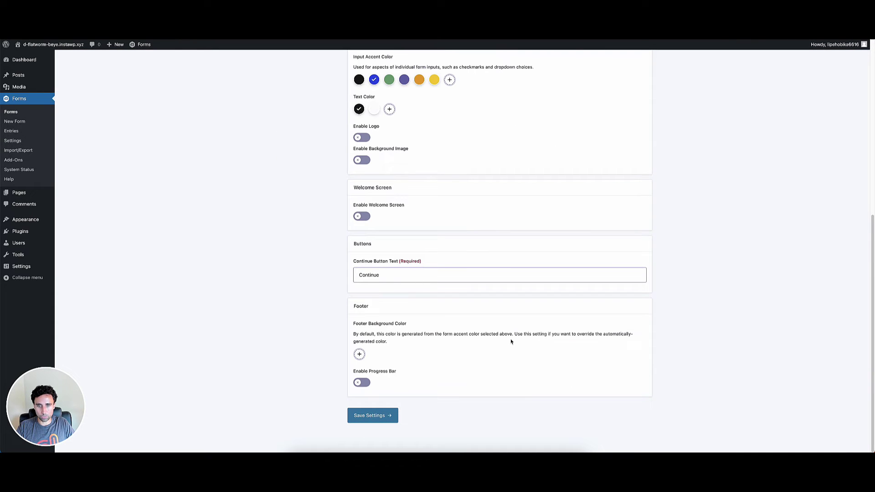
pyautogui.click(362, 216)
pyautogui.scroll(-3, 473, 341)
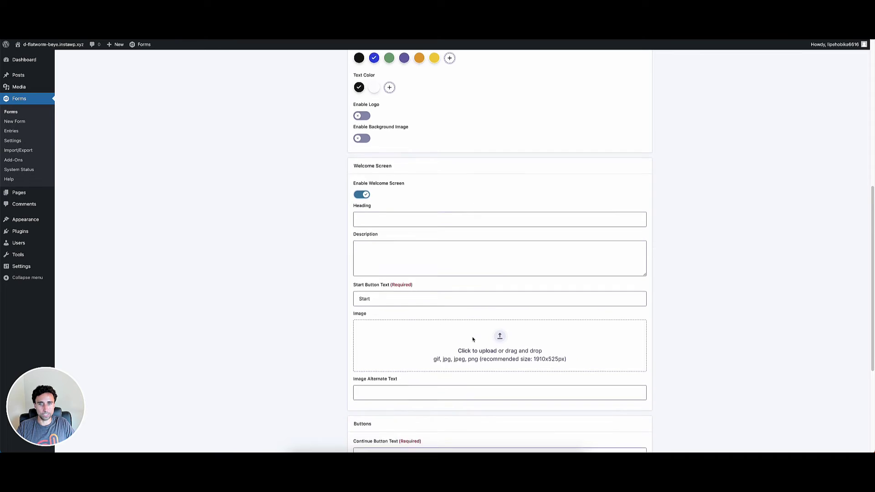
pyautogui.click(384, 134)
pyautogui.scroll(-2, 416, 301)
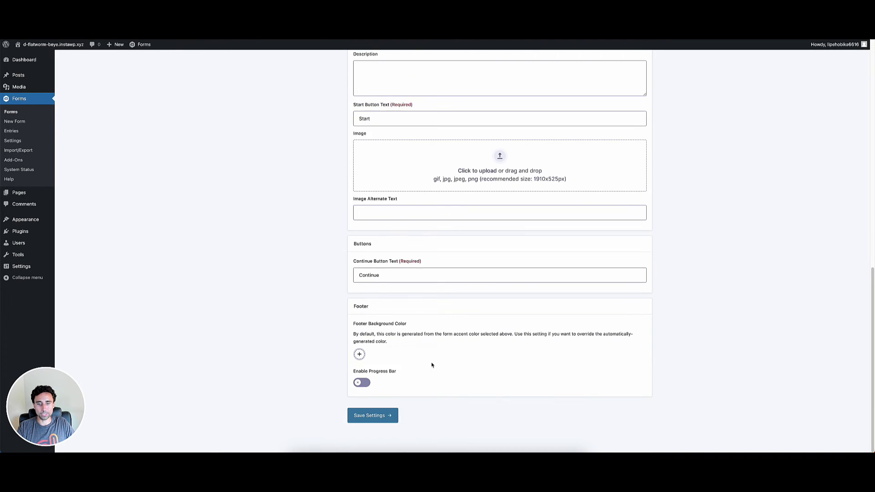
pyautogui.click(392, 413)
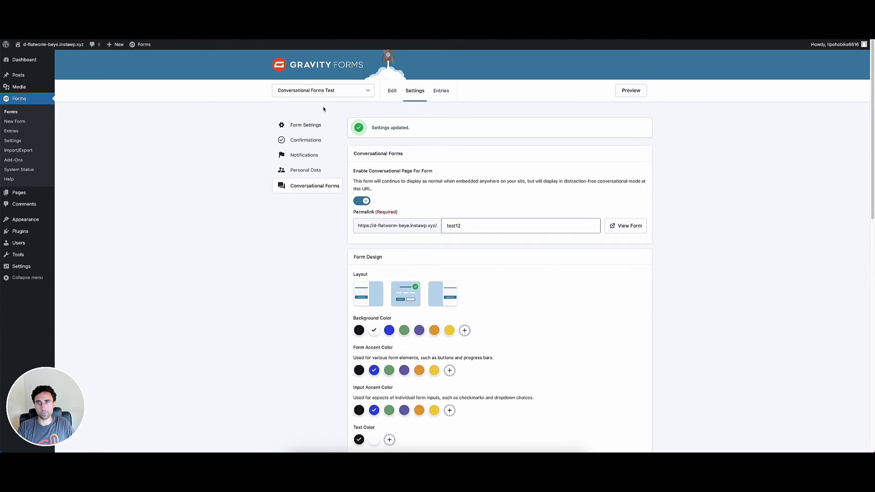
# Switch the form selector to the Conversational Form and open its Conversational Forms settings
pyautogui.click(330, 91)
pyautogui.click(332, 90)
pyautogui.click(333, 90)
pyautogui.click(328, 90)
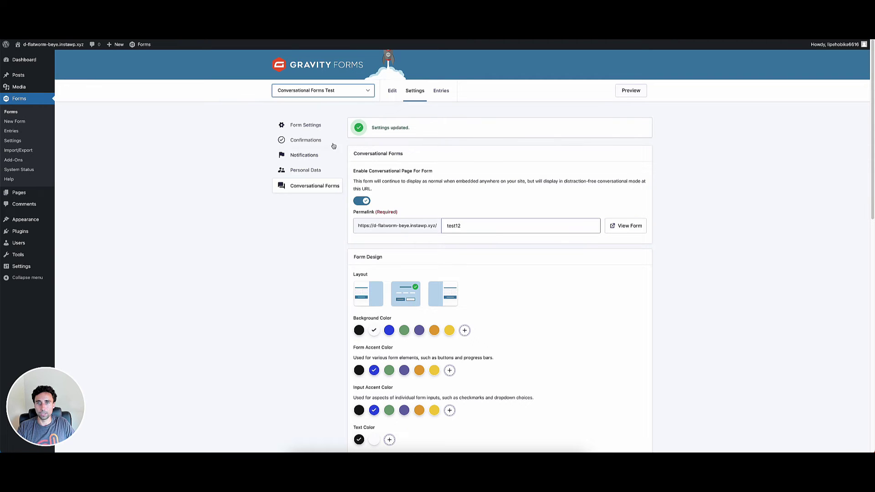
pyautogui.click(328, 90)
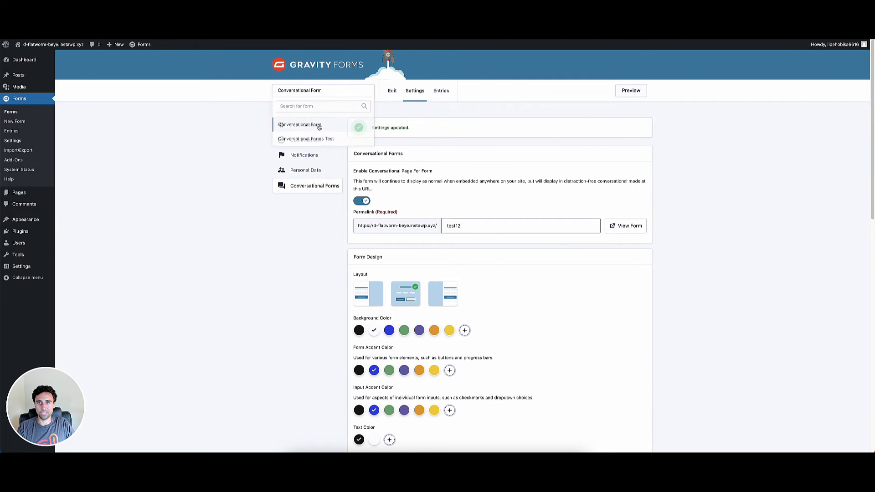
pyautogui.click(319, 124)
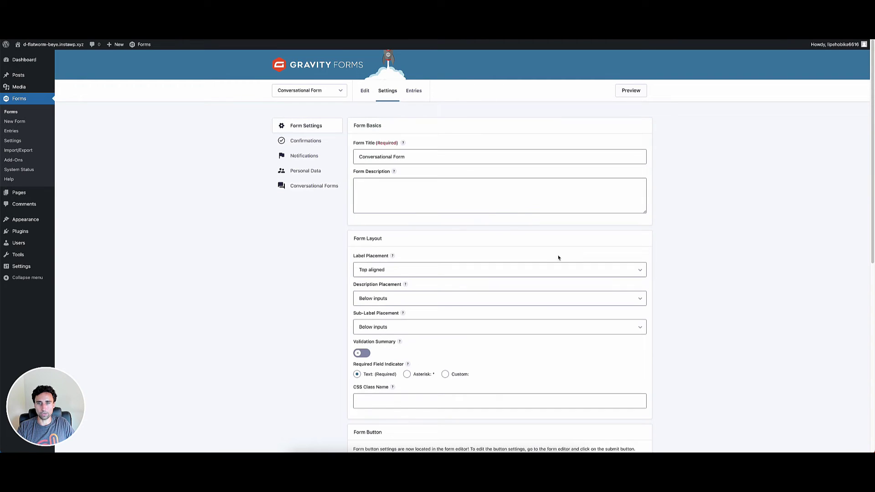
pyautogui.click(300, 184)
# Review the logo, the 'Well Hello there!' welcome screen and the progress bar settings
pyautogui.scroll(-10, 429, 339)
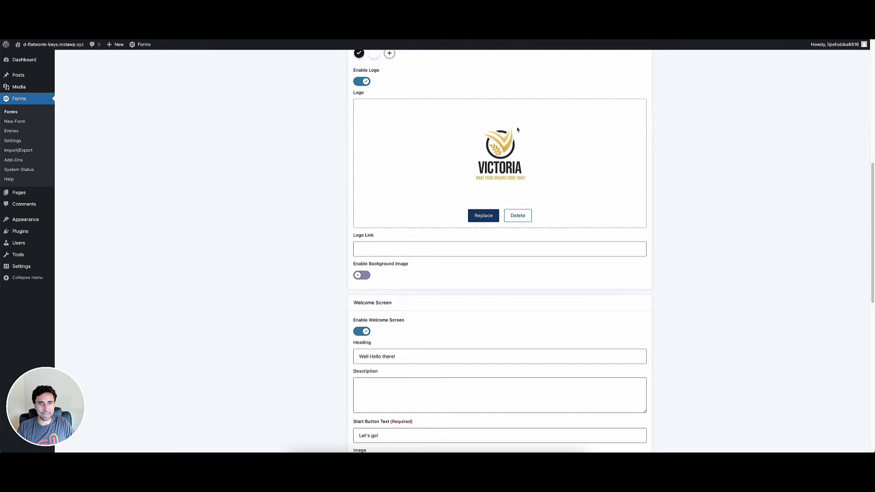
pyautogui.scroll(2, 481, 195)
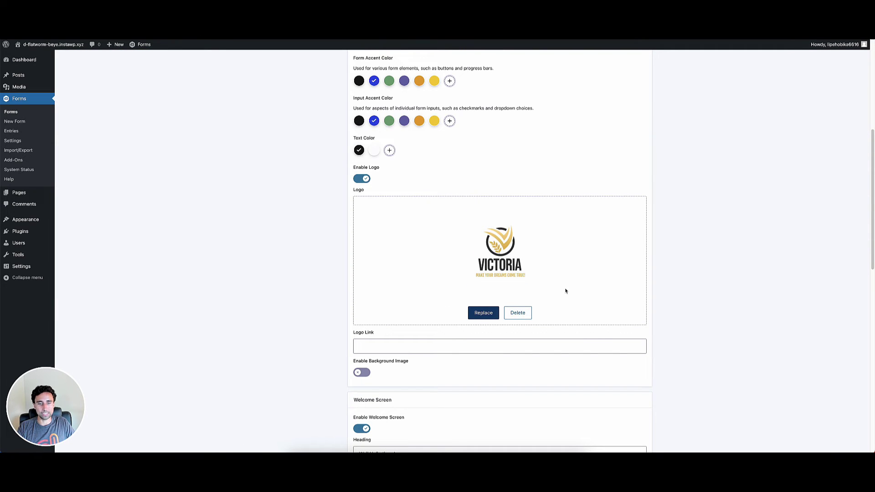
pyautogui.scroll(-3, 488, 309)
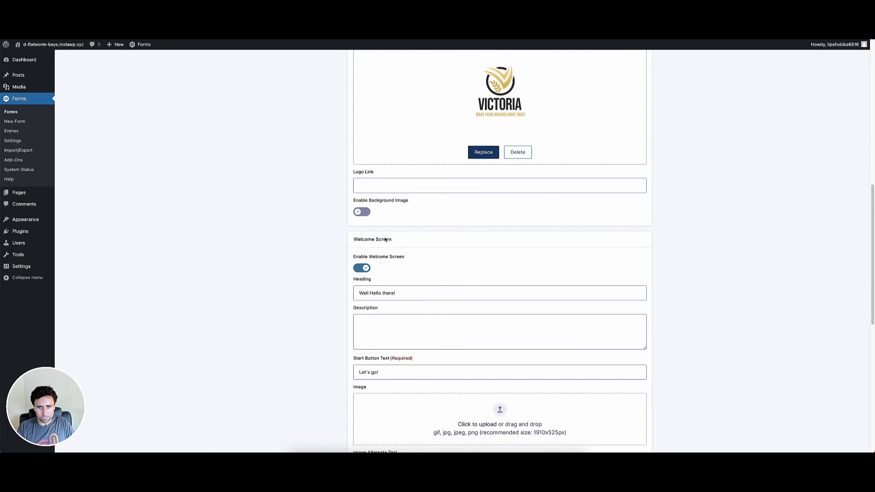
pyautogui.scroll(-1, 380, 288)
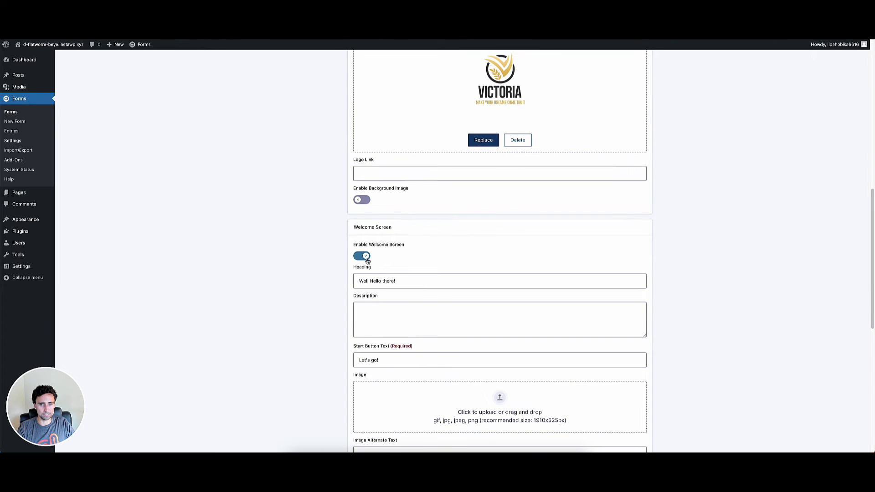
pyautogui.scroll(1, 397, 273)
pyautogui.click(385, 269)
pyautogui.moveTo(395, 266); pyautogui.dragTo(327, 259)
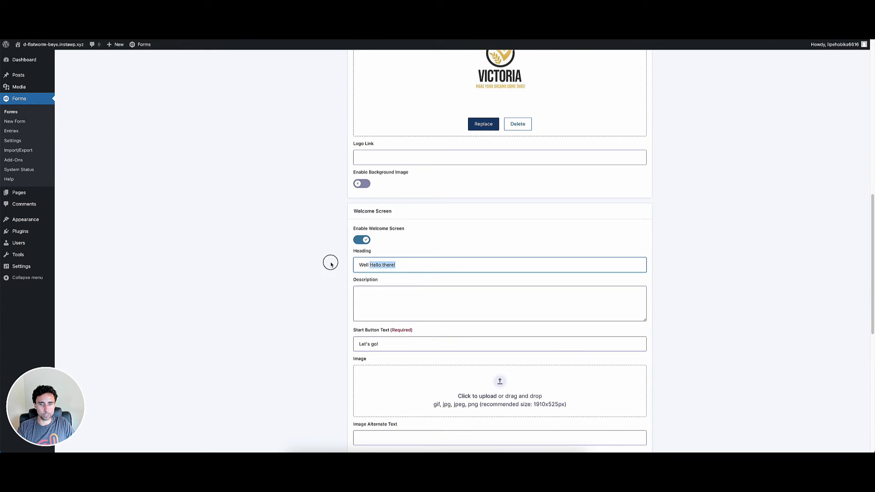
pyautogui.scroll(-2, 385, 249)
pyautogui.moveTo(385, 249); pyautogui.dragTo(322, 244)
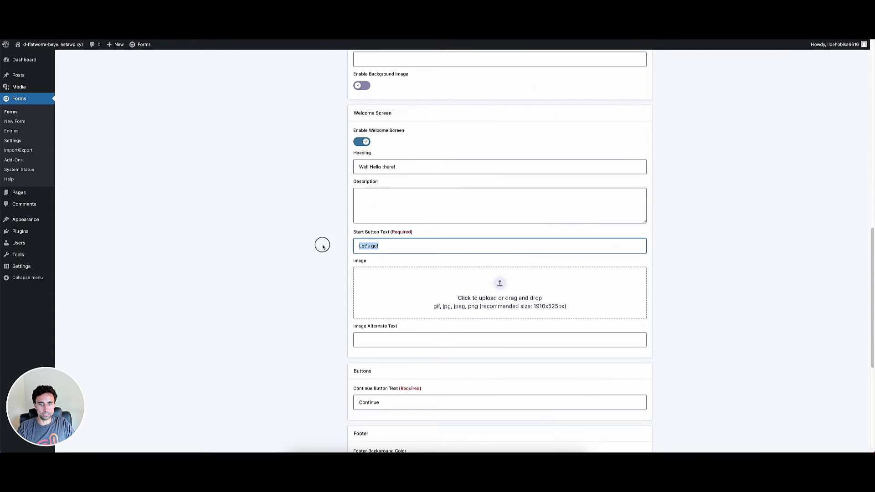
pyautogui.scroll(-2, 437, 338)
pyautogui.scroll(-3, 436, 336)
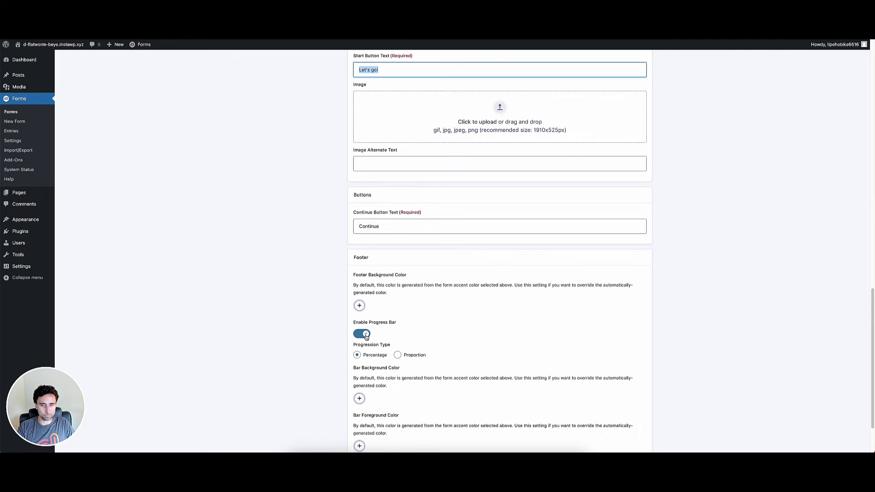
pyautogui.scroll(-2, 492, 381)
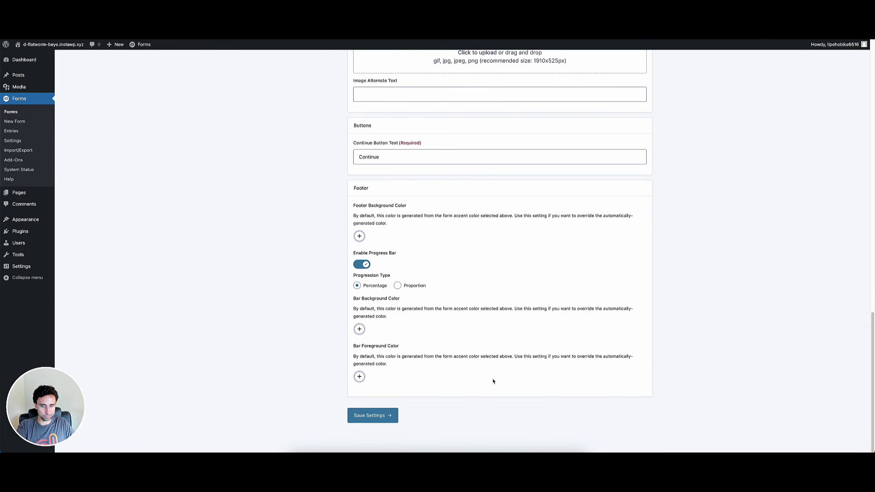
pyautogui.click(390, 415)
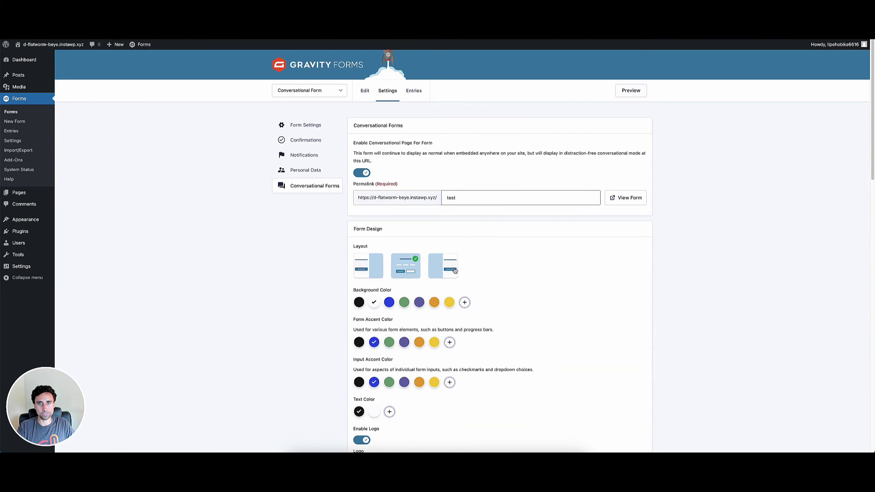
pyautogui.click(367, 91)
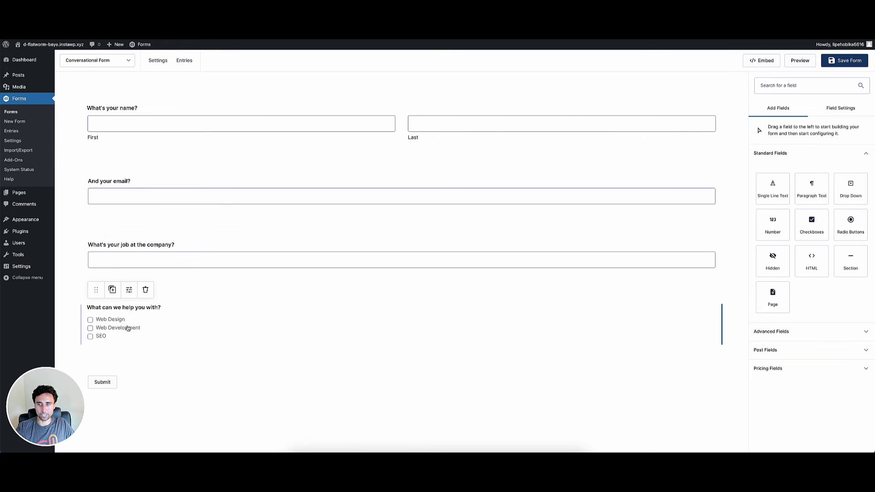
pyautogui.scroll(-1, 129, 323)
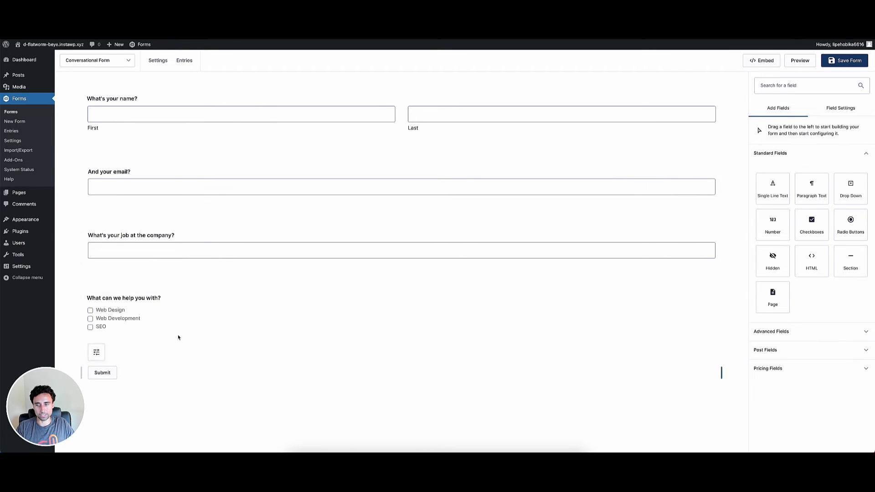
pyautogui.scroll(1, 344, 234)
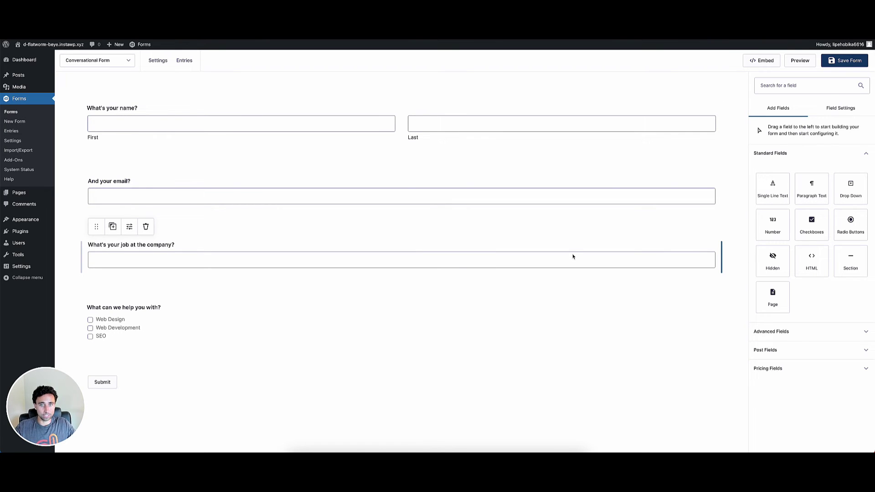
pyautogui.moveTo(158, 62)
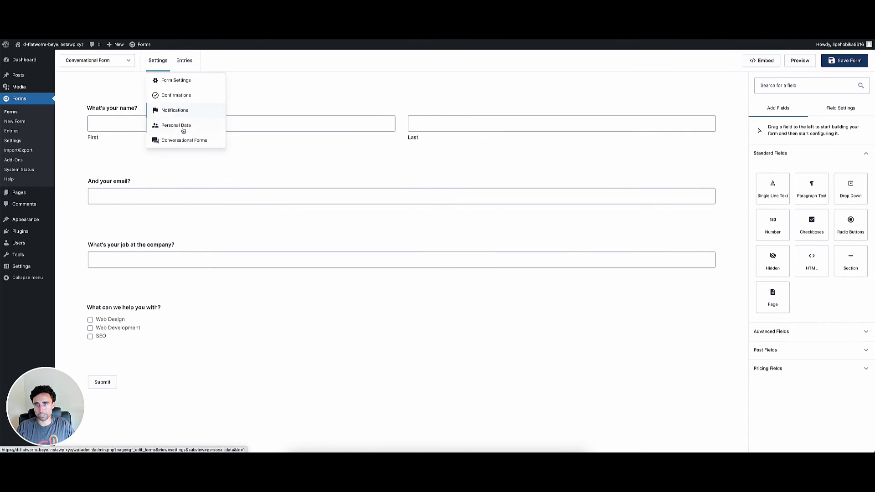
pyautogui.click(173, 140)
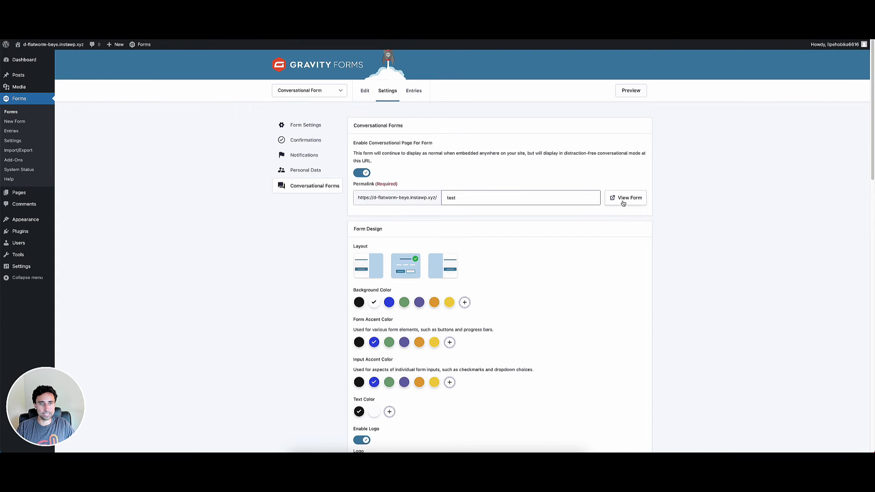
# Open the live conversational form, start it, and enter a first and last name
pyautogui.click(609, 199)
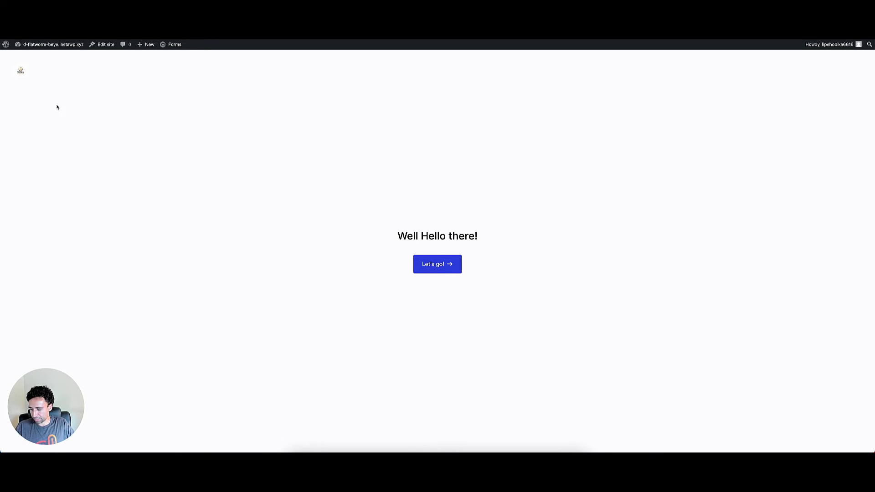
pyautogui.click(437, 270)
pyautogui.click(369, 245)
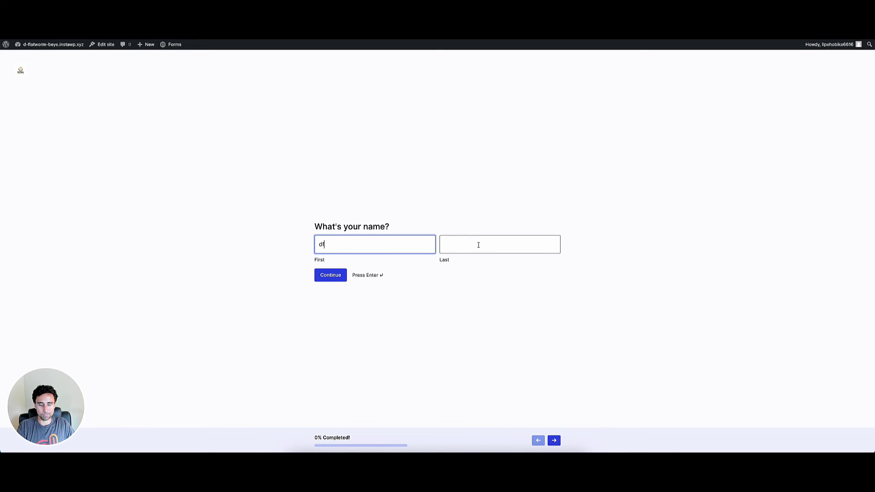
pyautogui.click(479, 244)
pyautogui.write('Smith')
pyautogui.press('Return')
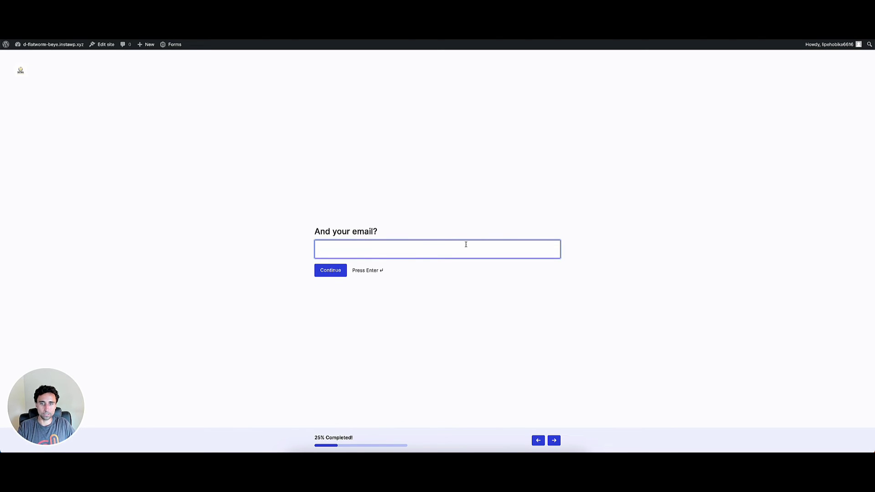
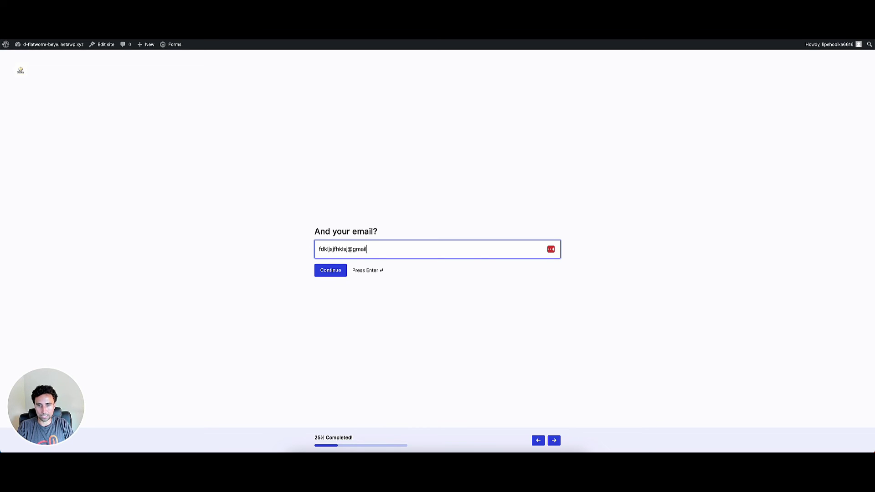
# Enter an email address and a job title, advancing to the help question
pyautogui.press('Return')
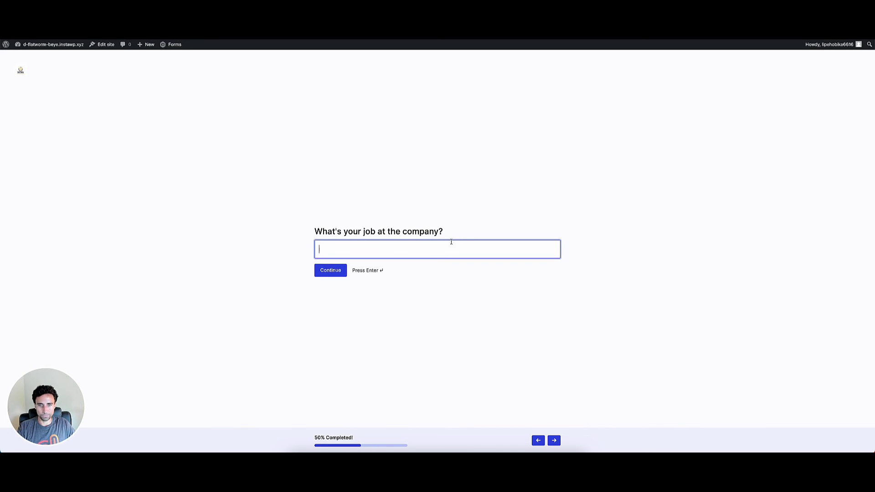
pyautogui.write('sdfkjsdf')
pyautogui.press('Return')
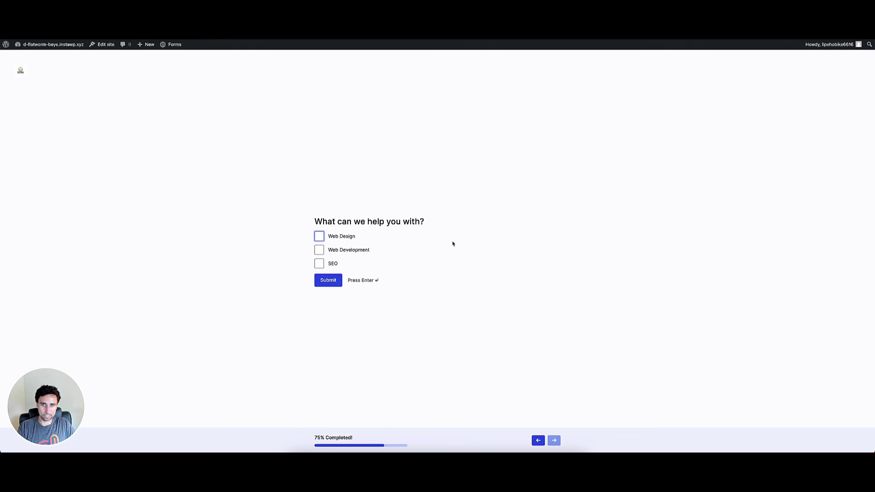
# Choose Web Design and submit the form to show 'Thanks for contacting us!'
pyautogui.click(336, 237)
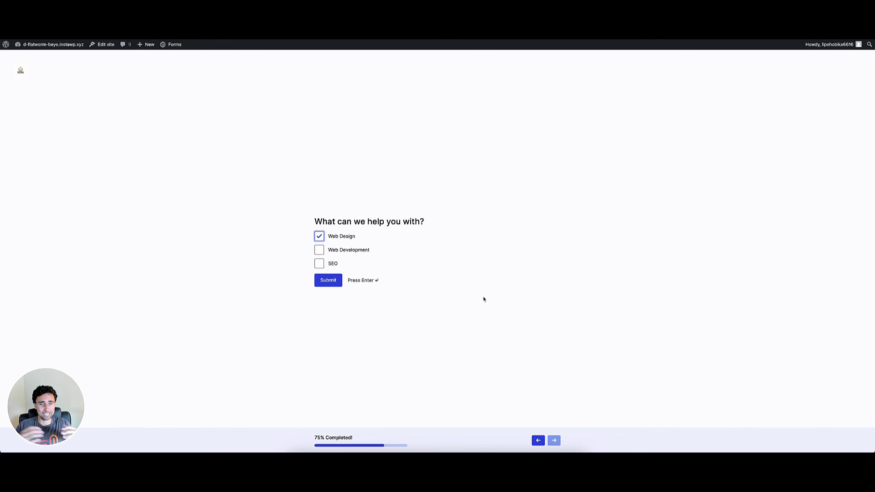
pyautogui.click(328, 281)
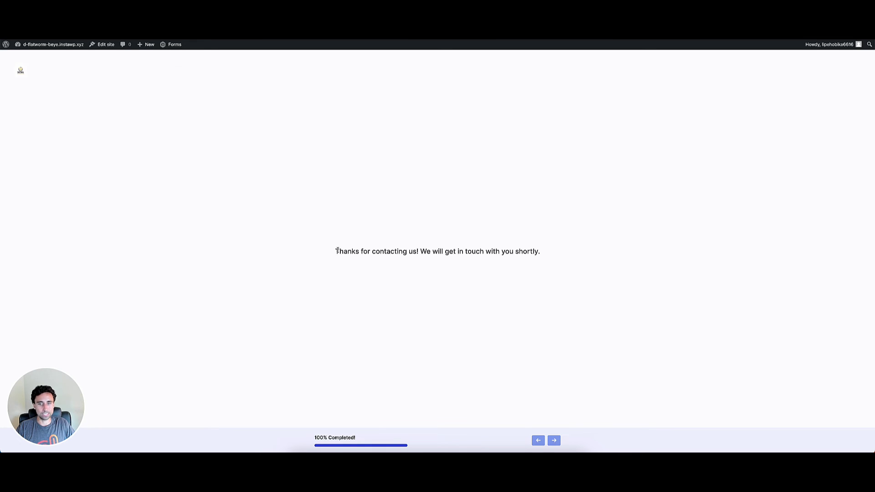
pyautogui.moveTo(341, 252); pyautogui.dragTo(584, 268)
pyautogui.click(582, 268)
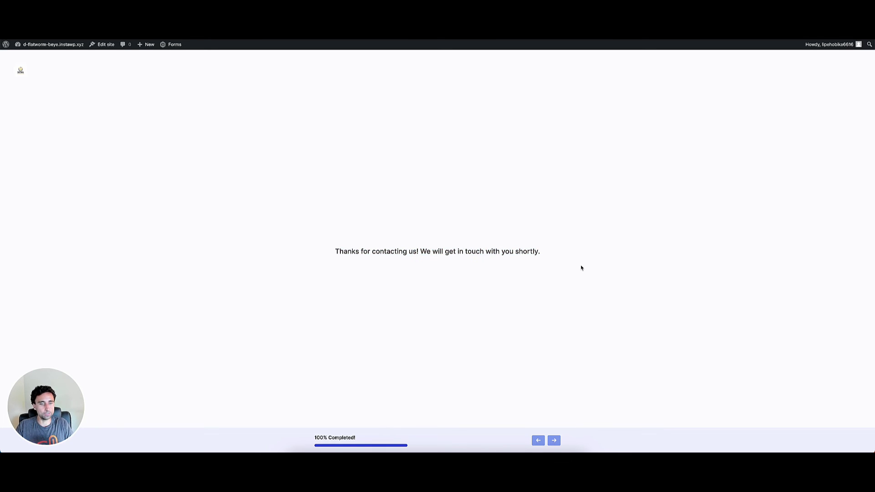